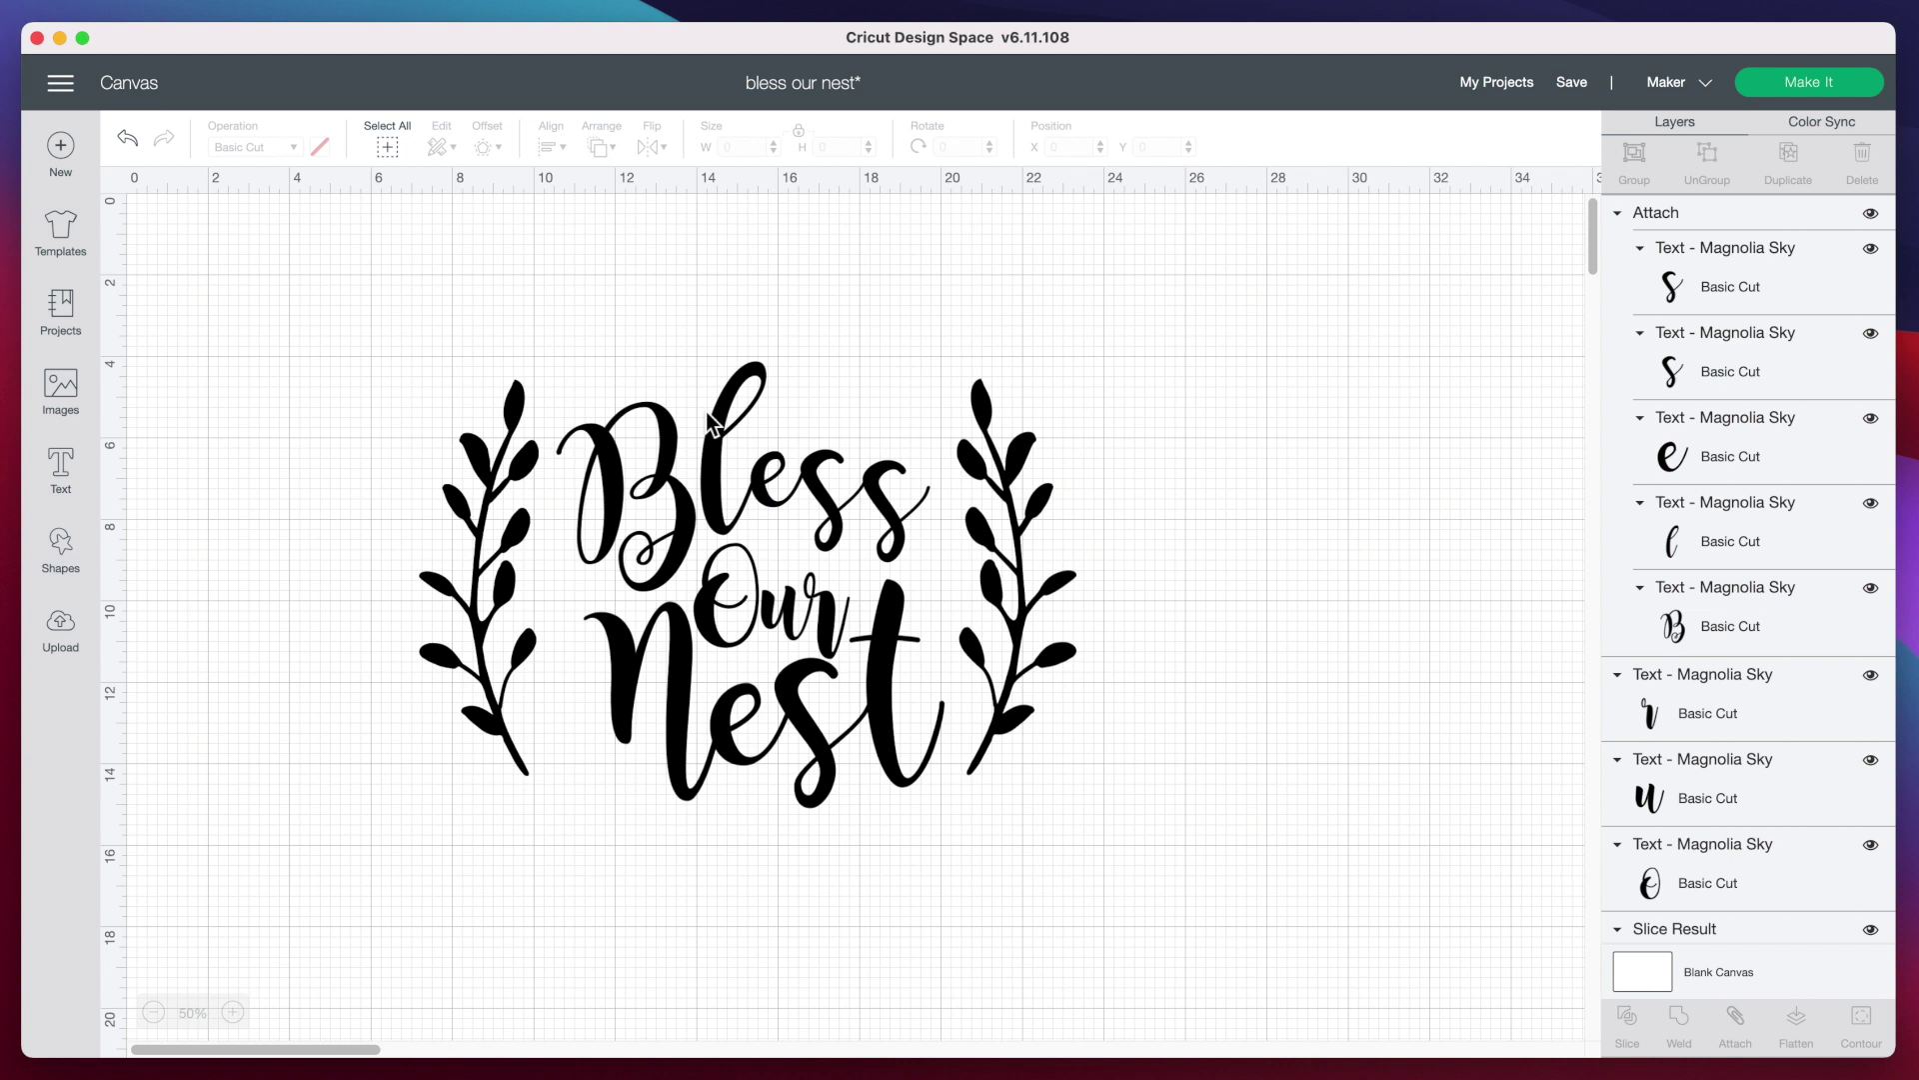
- Add a separate text "Bless" in Magnolia Sky, ungroup its letters, and enlarge the B to about 2.95 by 4.03 inches
{"action": "left_click", "coordinate": [790, 477]}
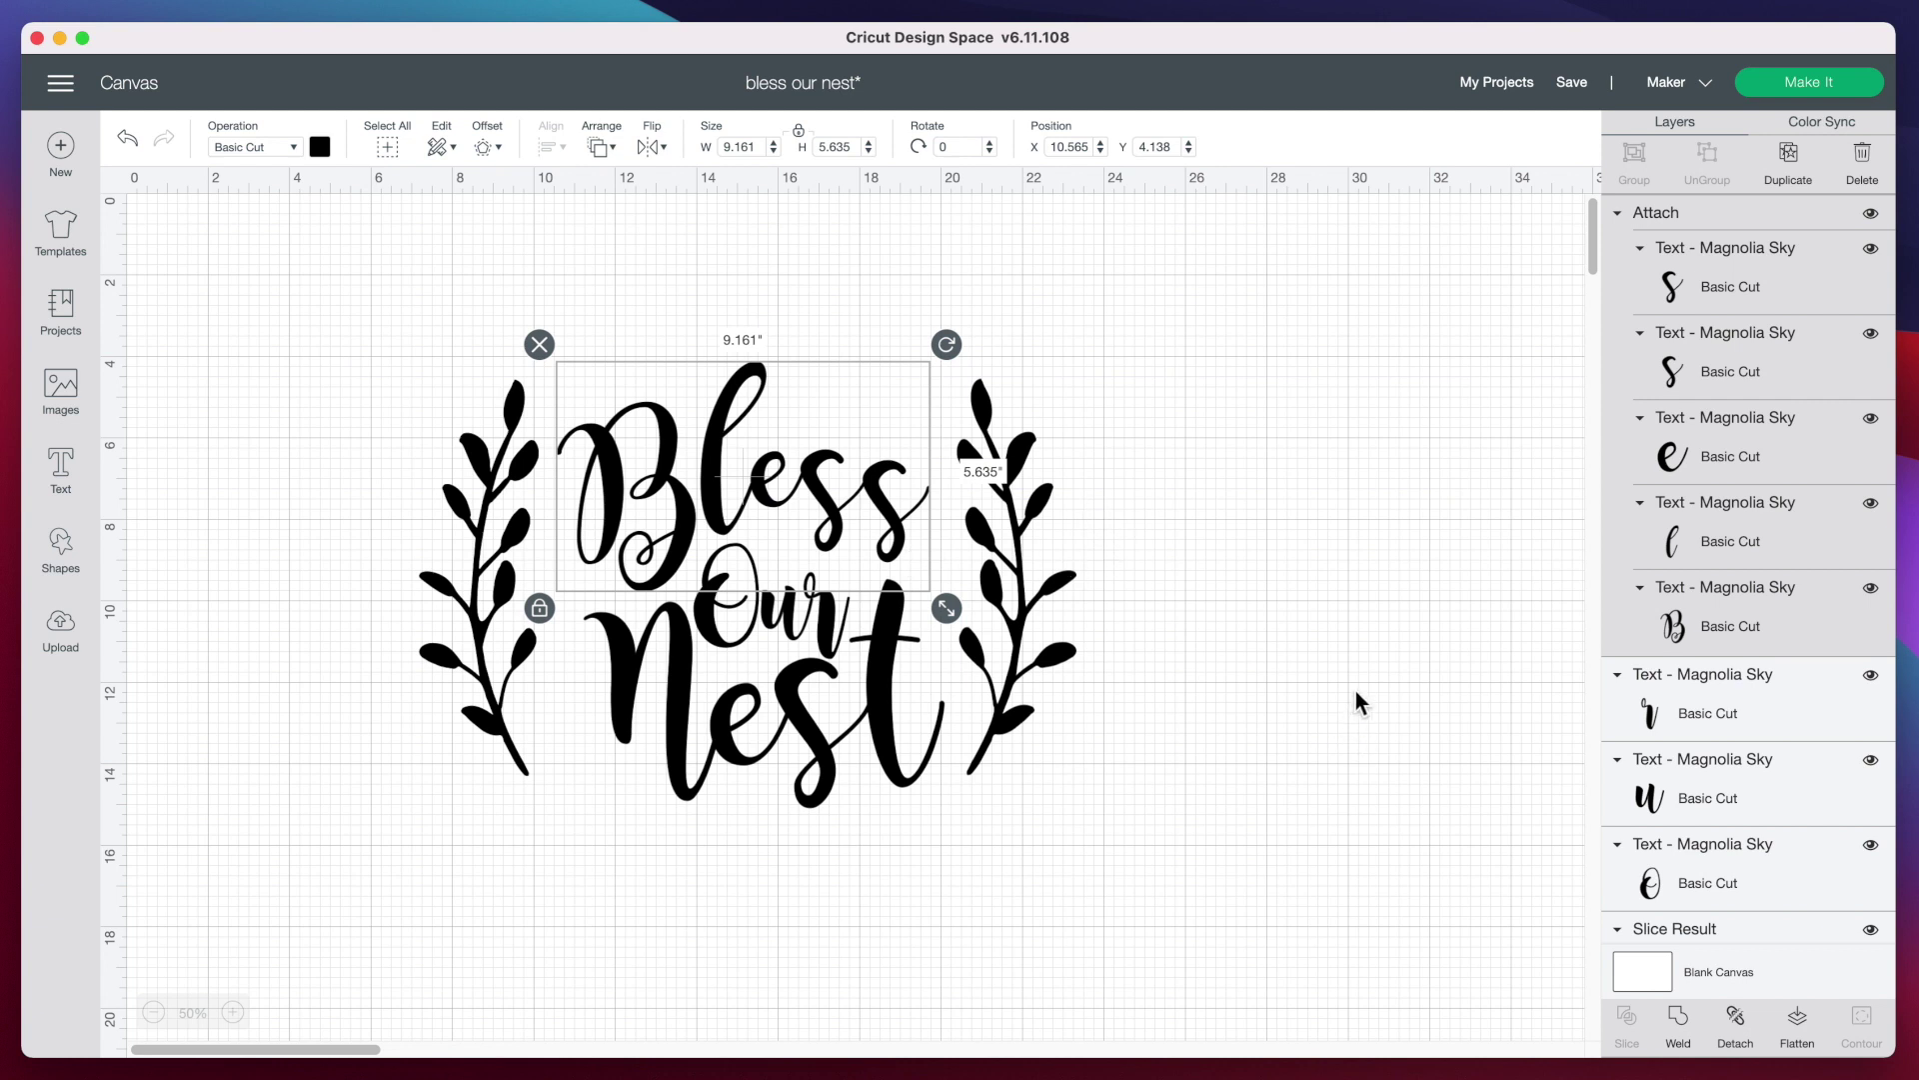
{"action": "left_click", "coordinate": [66, 471]}
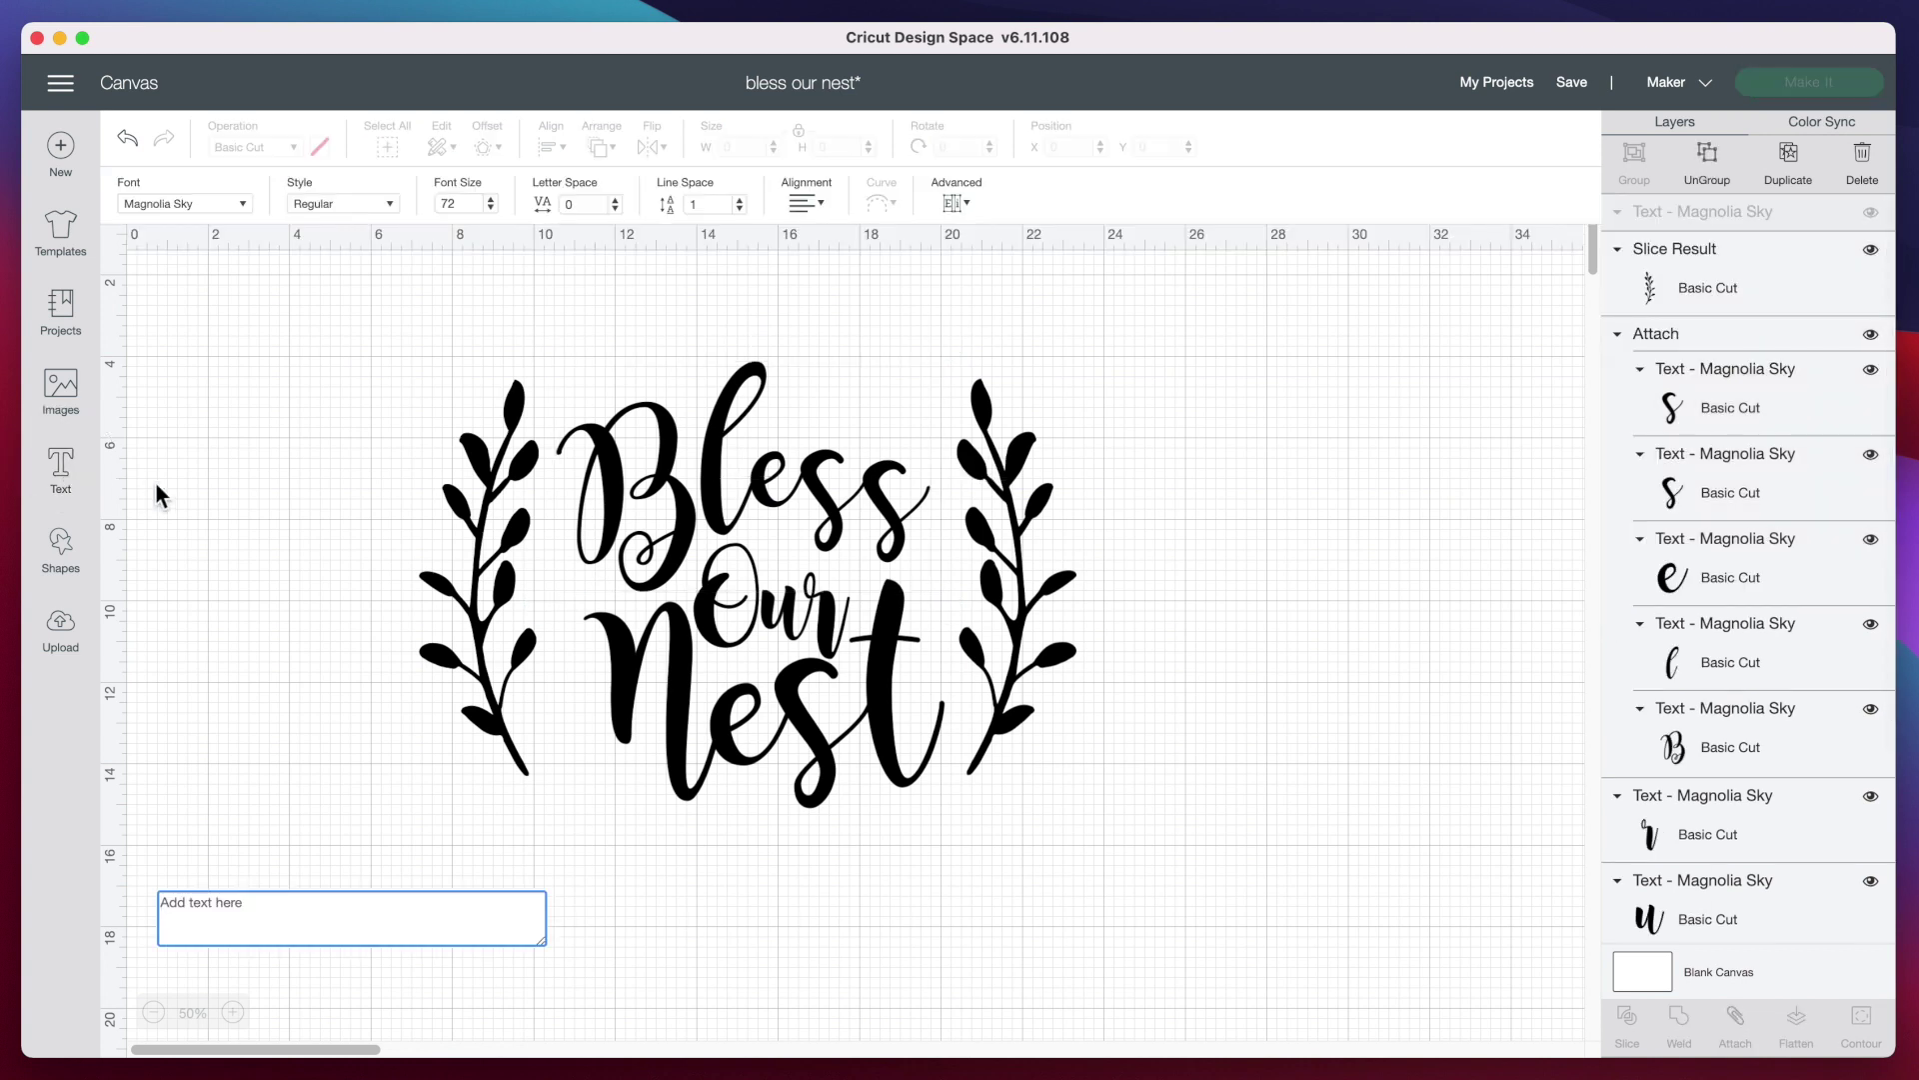
{"action": "type", "text": "Bless"}
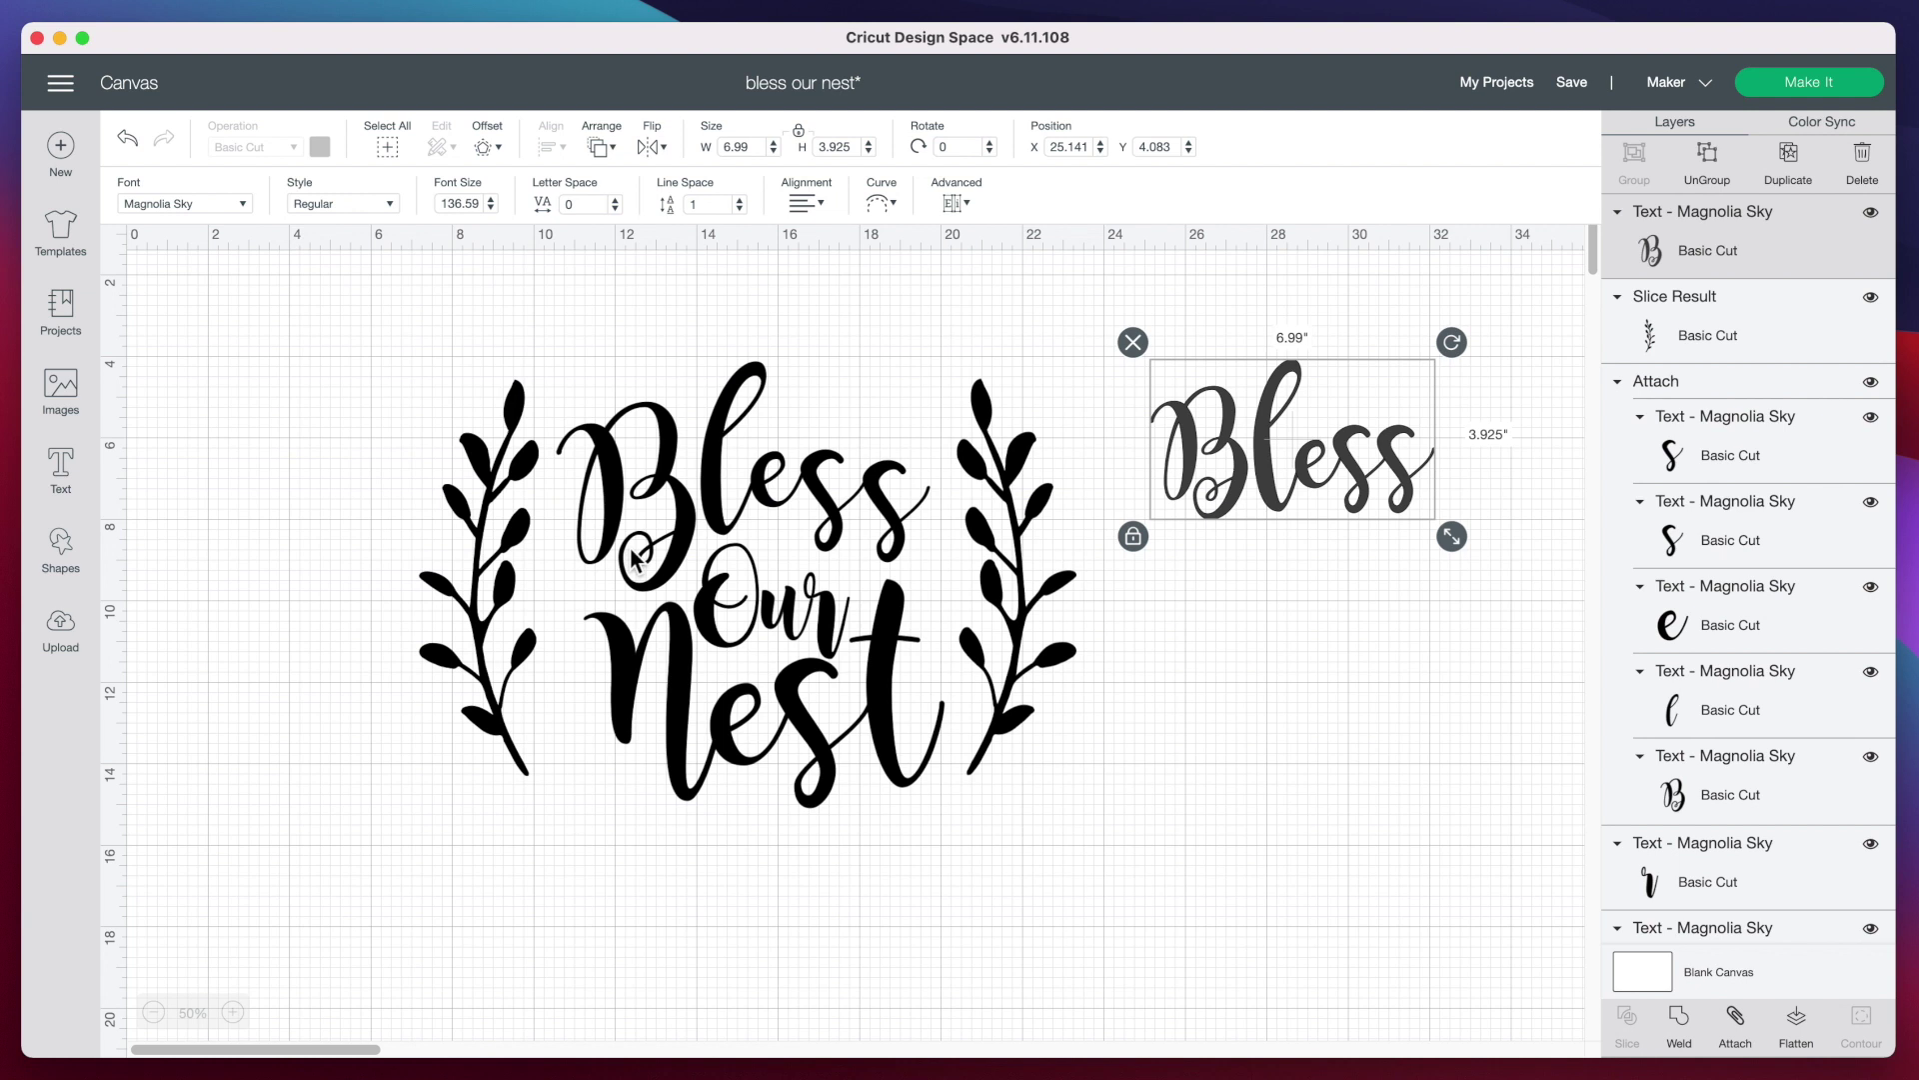
{"action": "left_click", "coordinate": [1716, 168]}
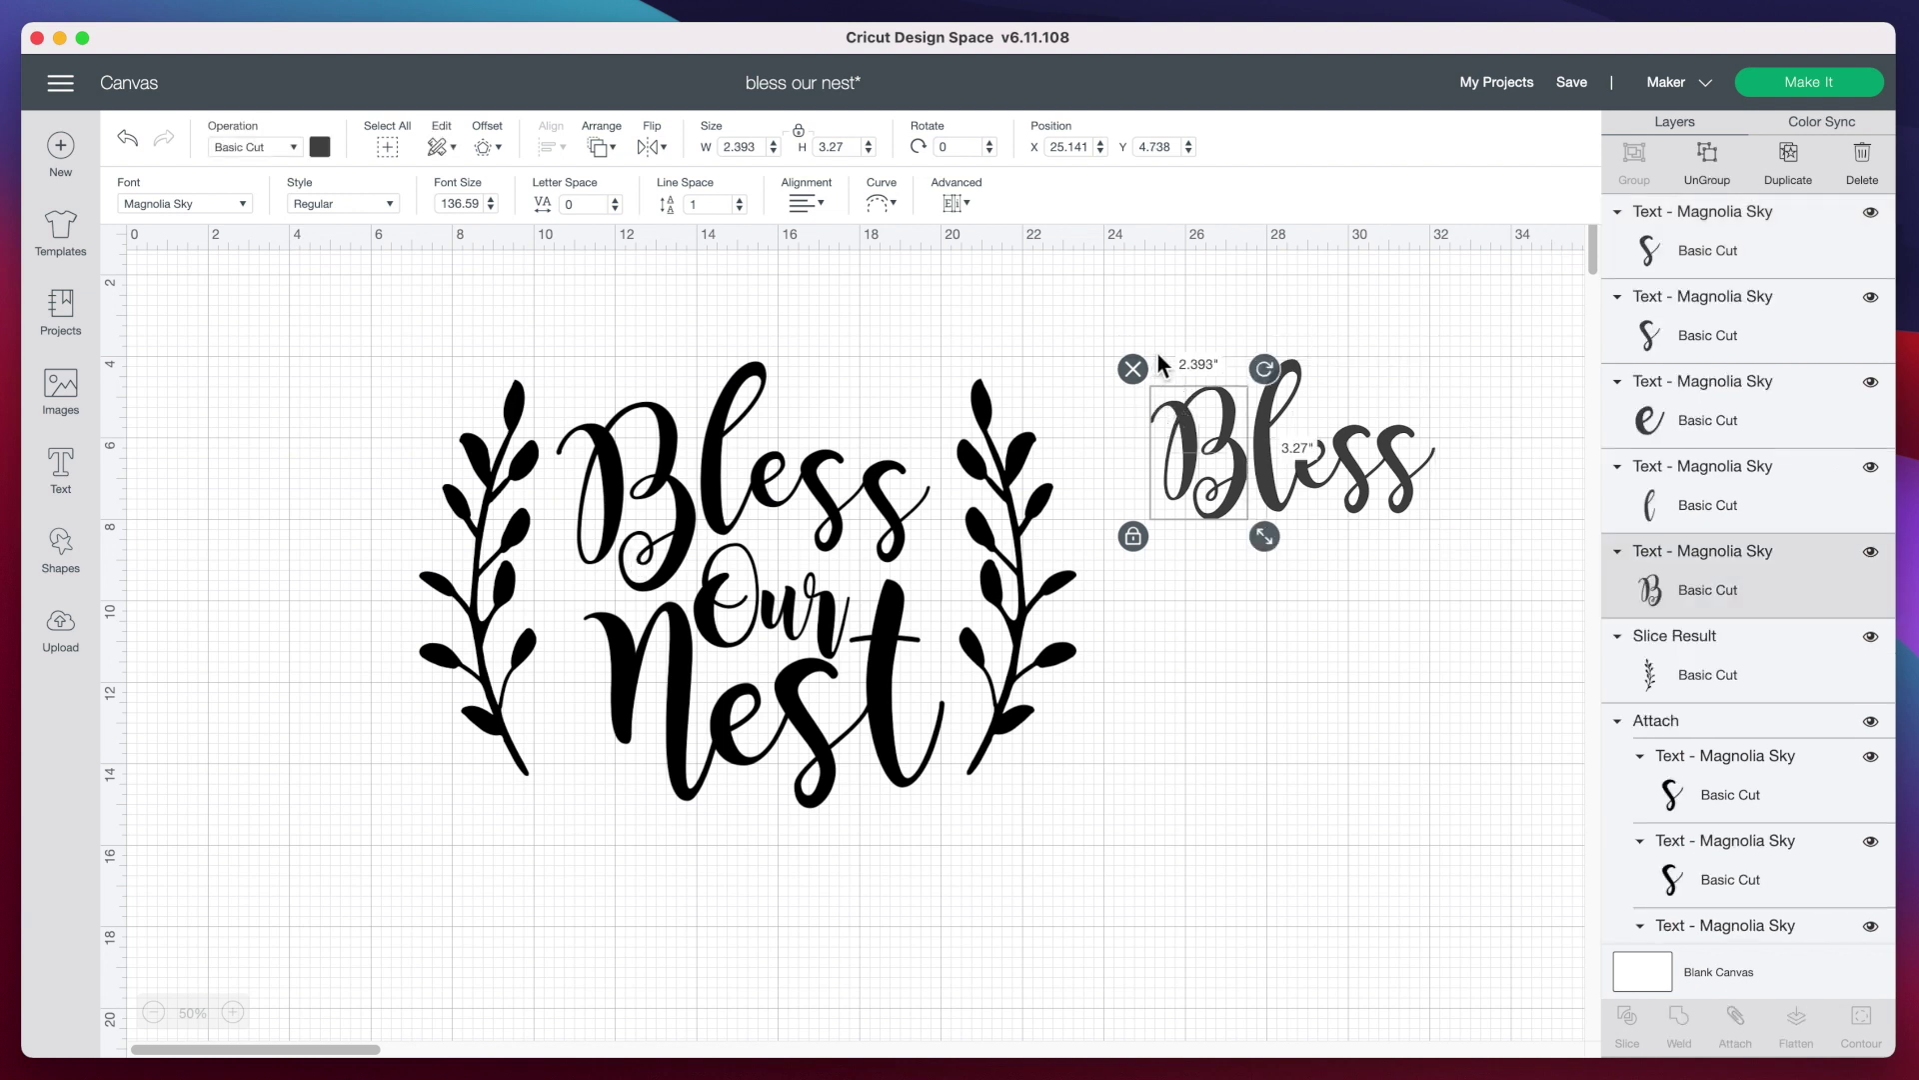
{"action": "left_click_drag", "start_coordinate": [1270, 536], "coordinate": [1270, 565]}
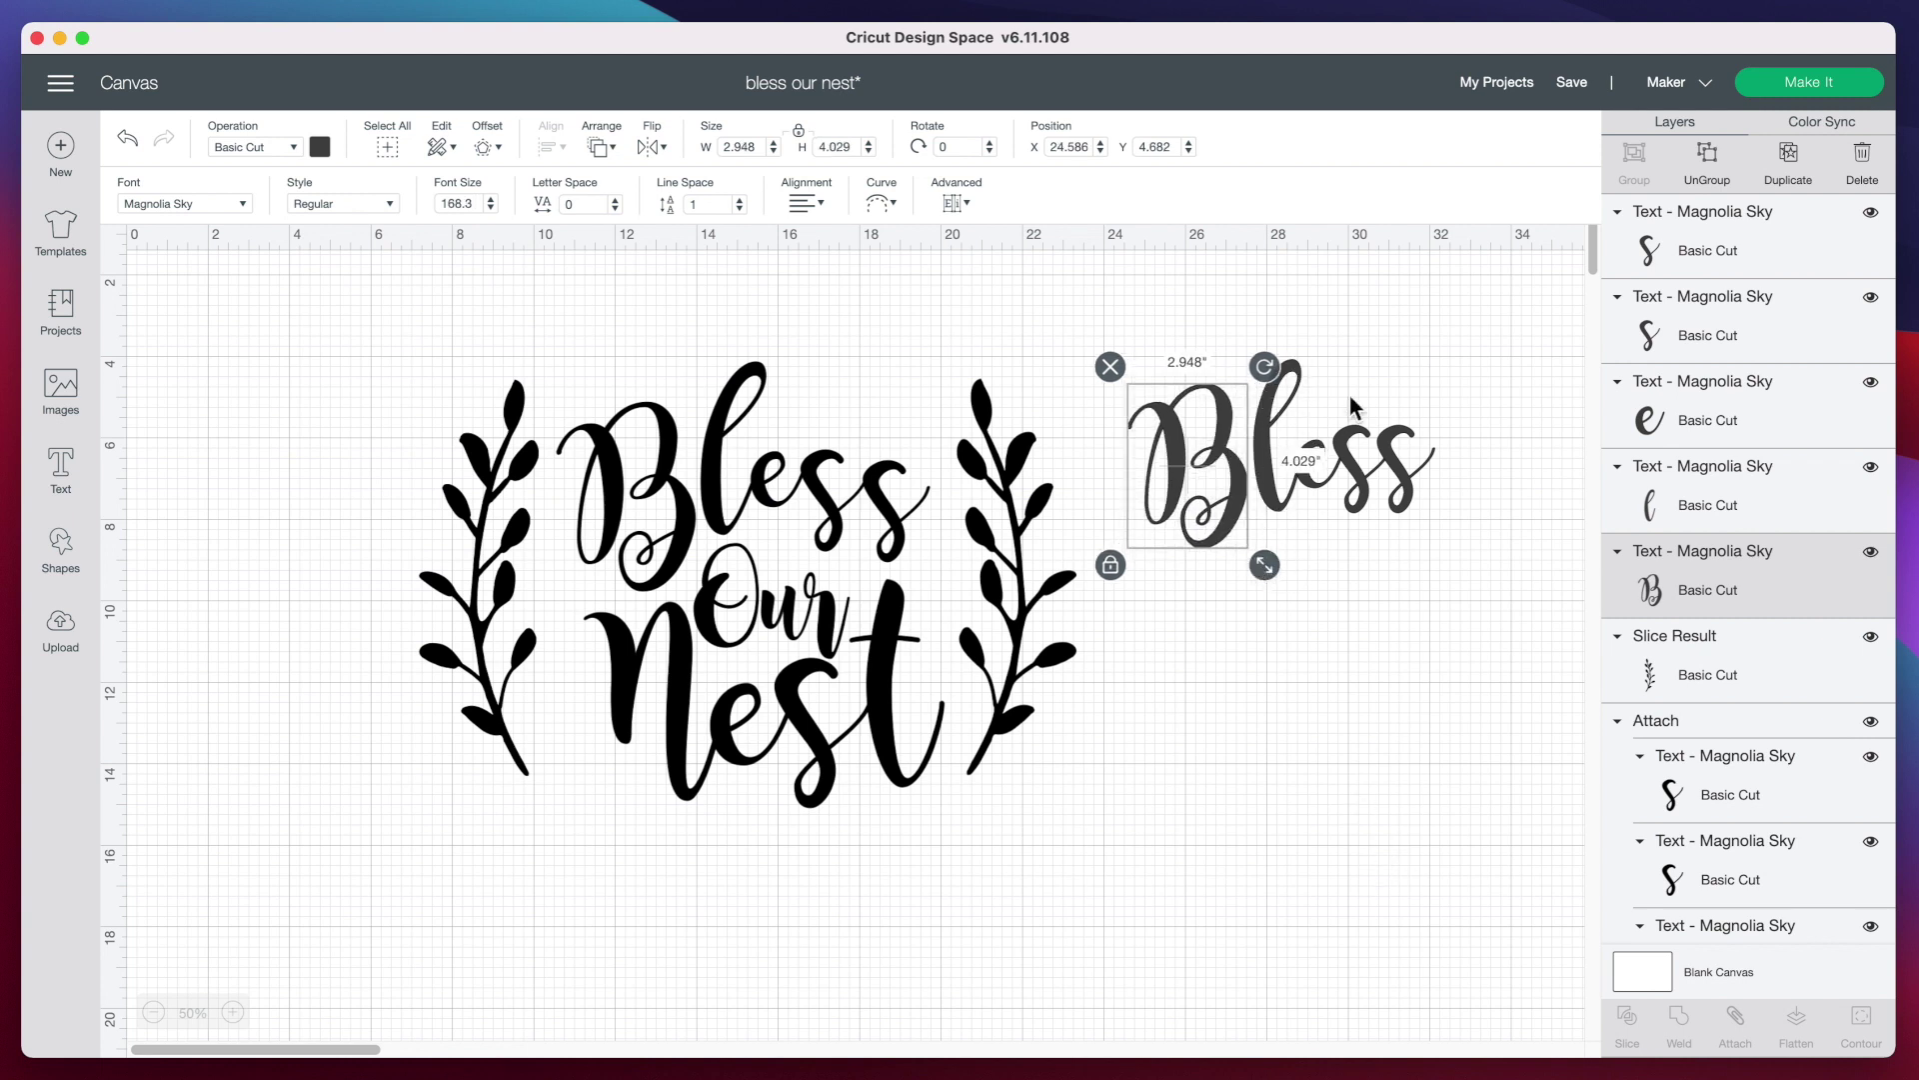
- Weld all letters of the separate "Bless" text into one shape and delete the welded word
{"action": "left_click", "coordinate": [1469, 612]}
{"action": "left_click_drag", "start_coordinate": [1469, 612], "coordinate": [1218, 420]}
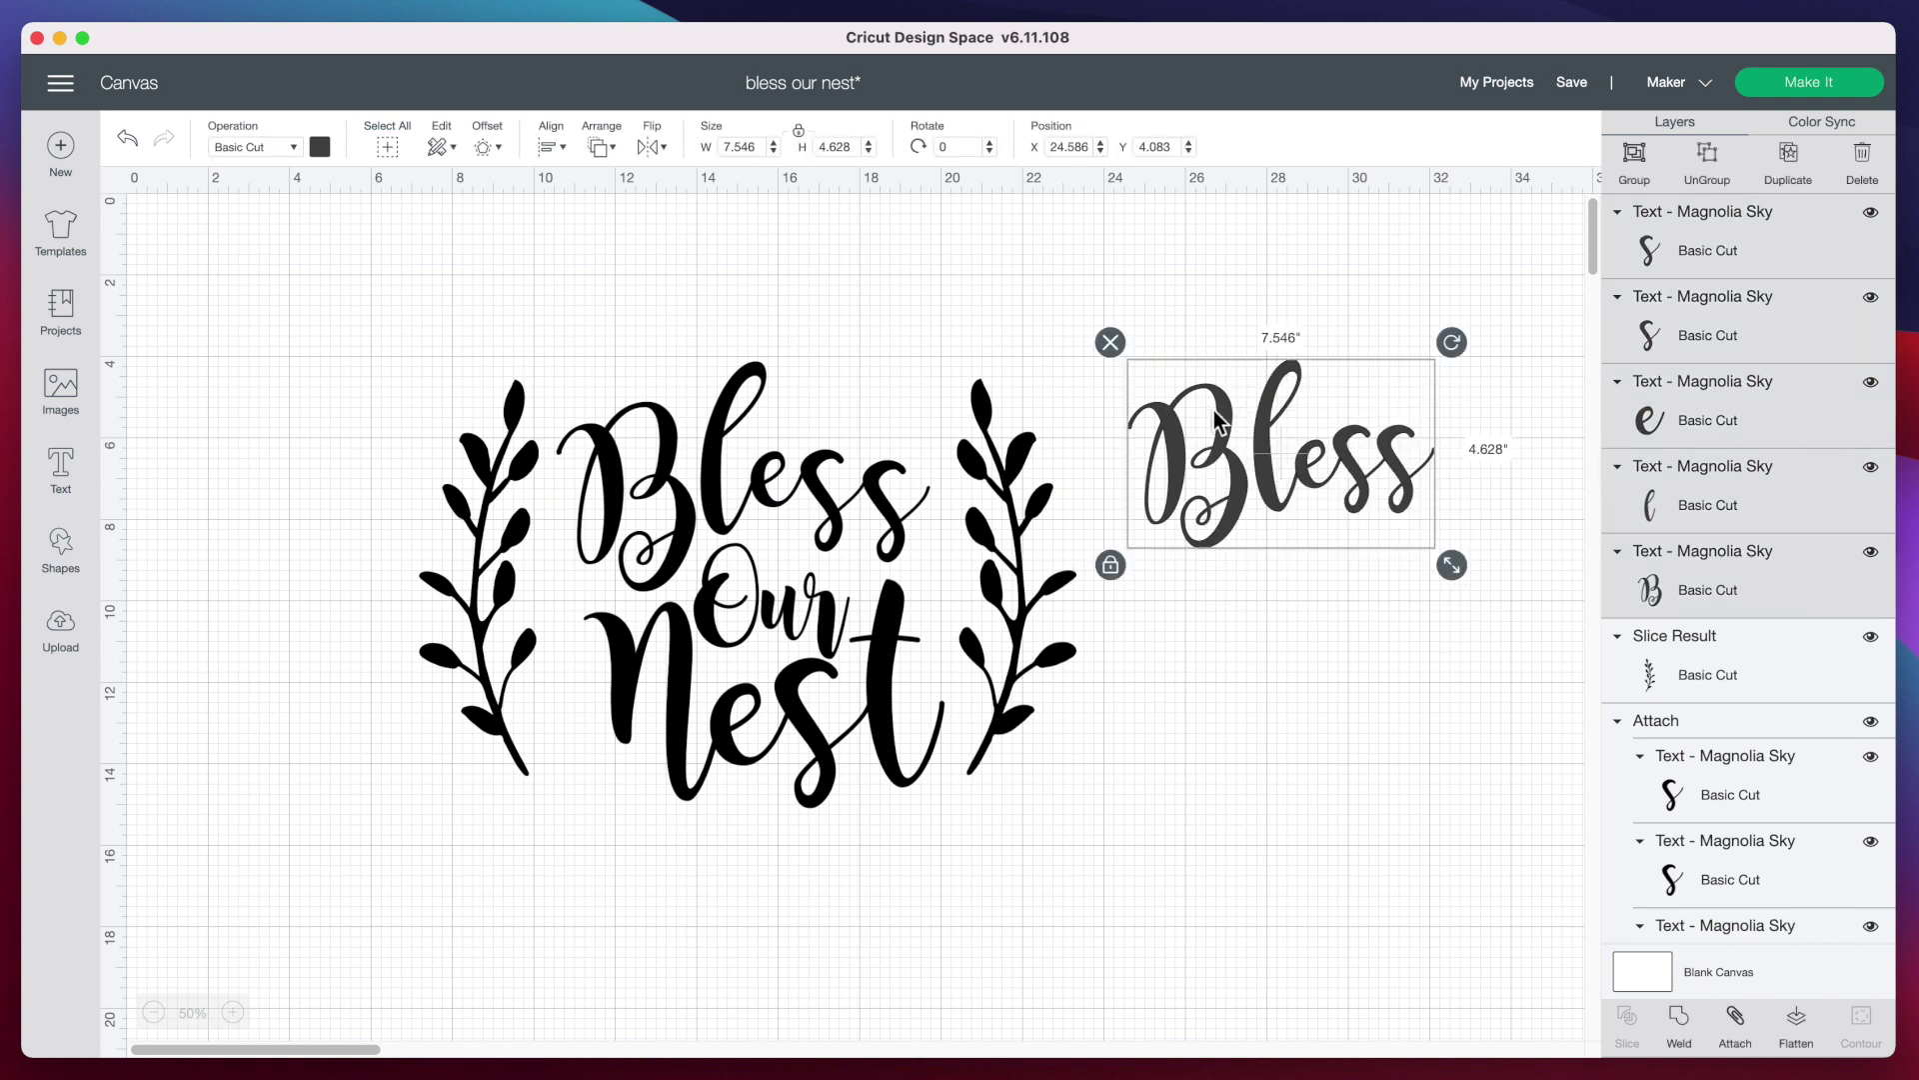
{"action": "left_click", "coordinate": [1697, 1043]}
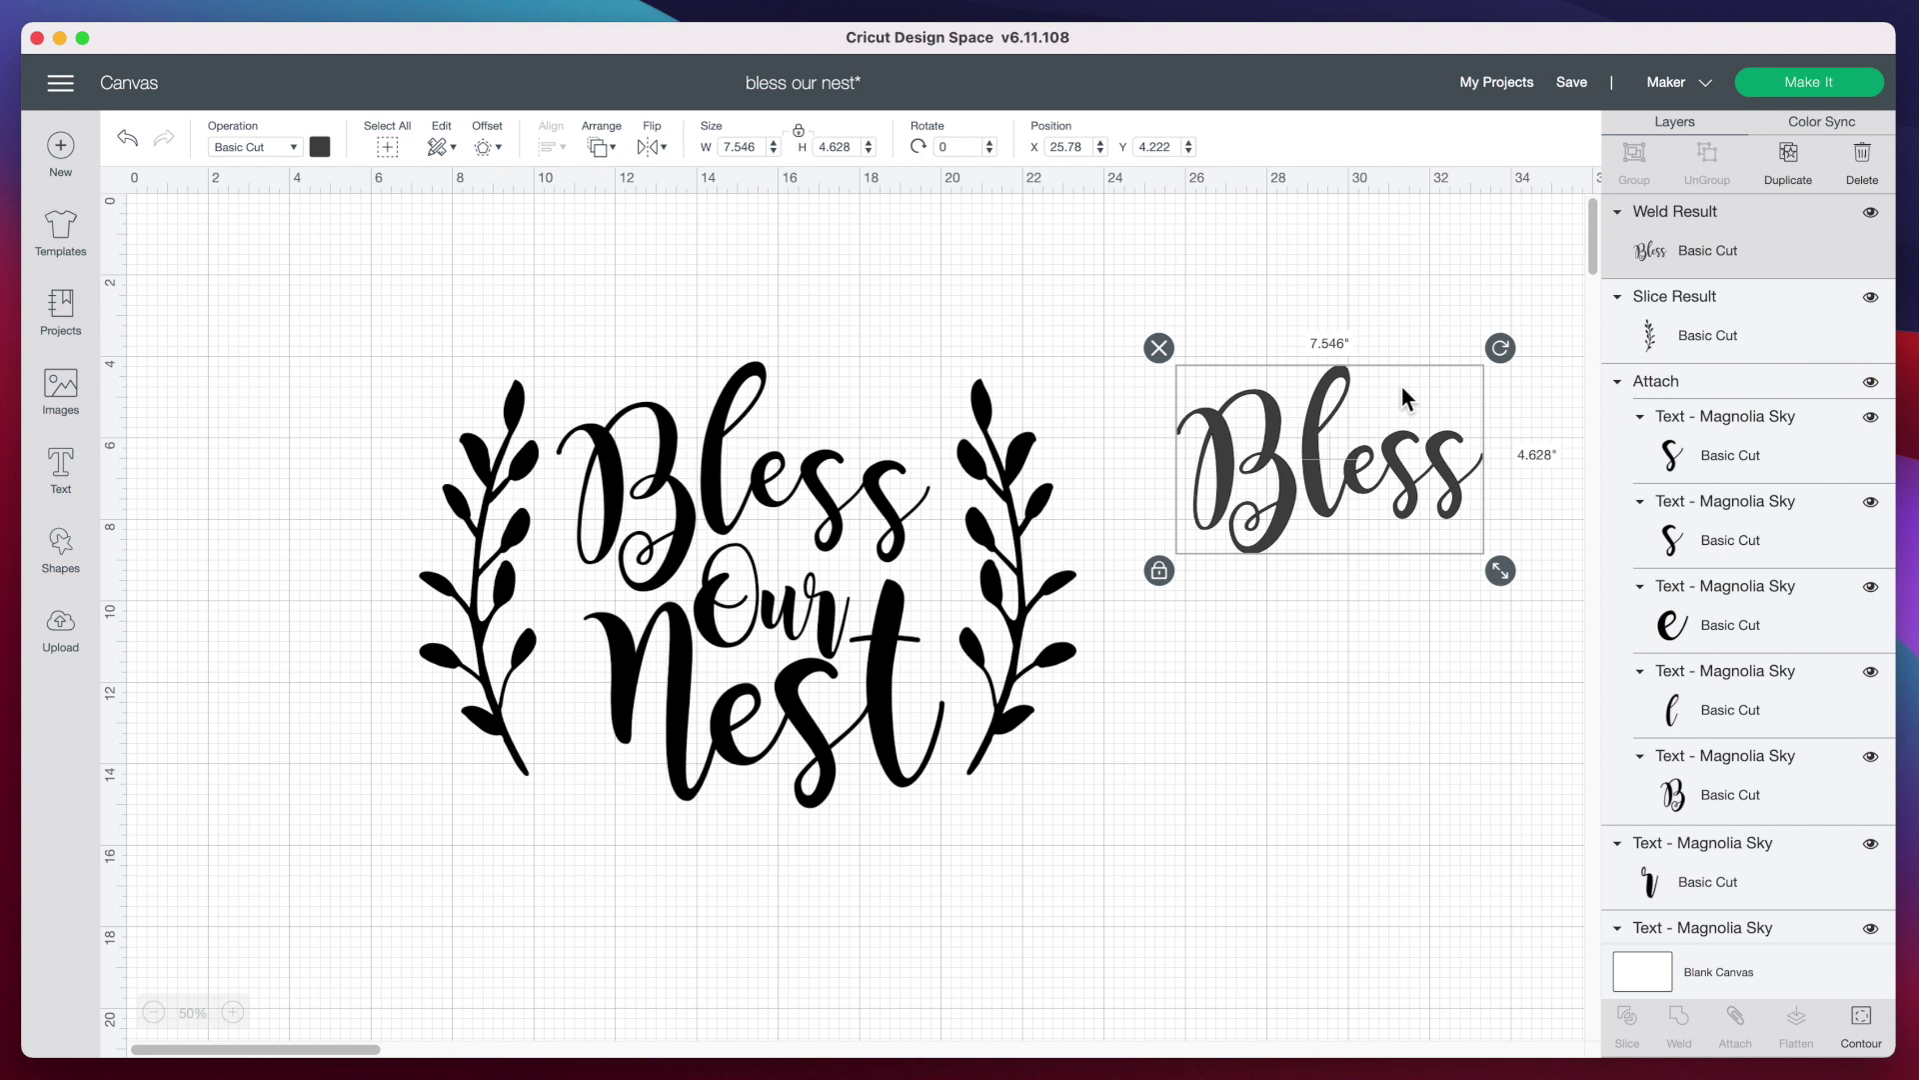
{"action": "key", "text": "Delete"}
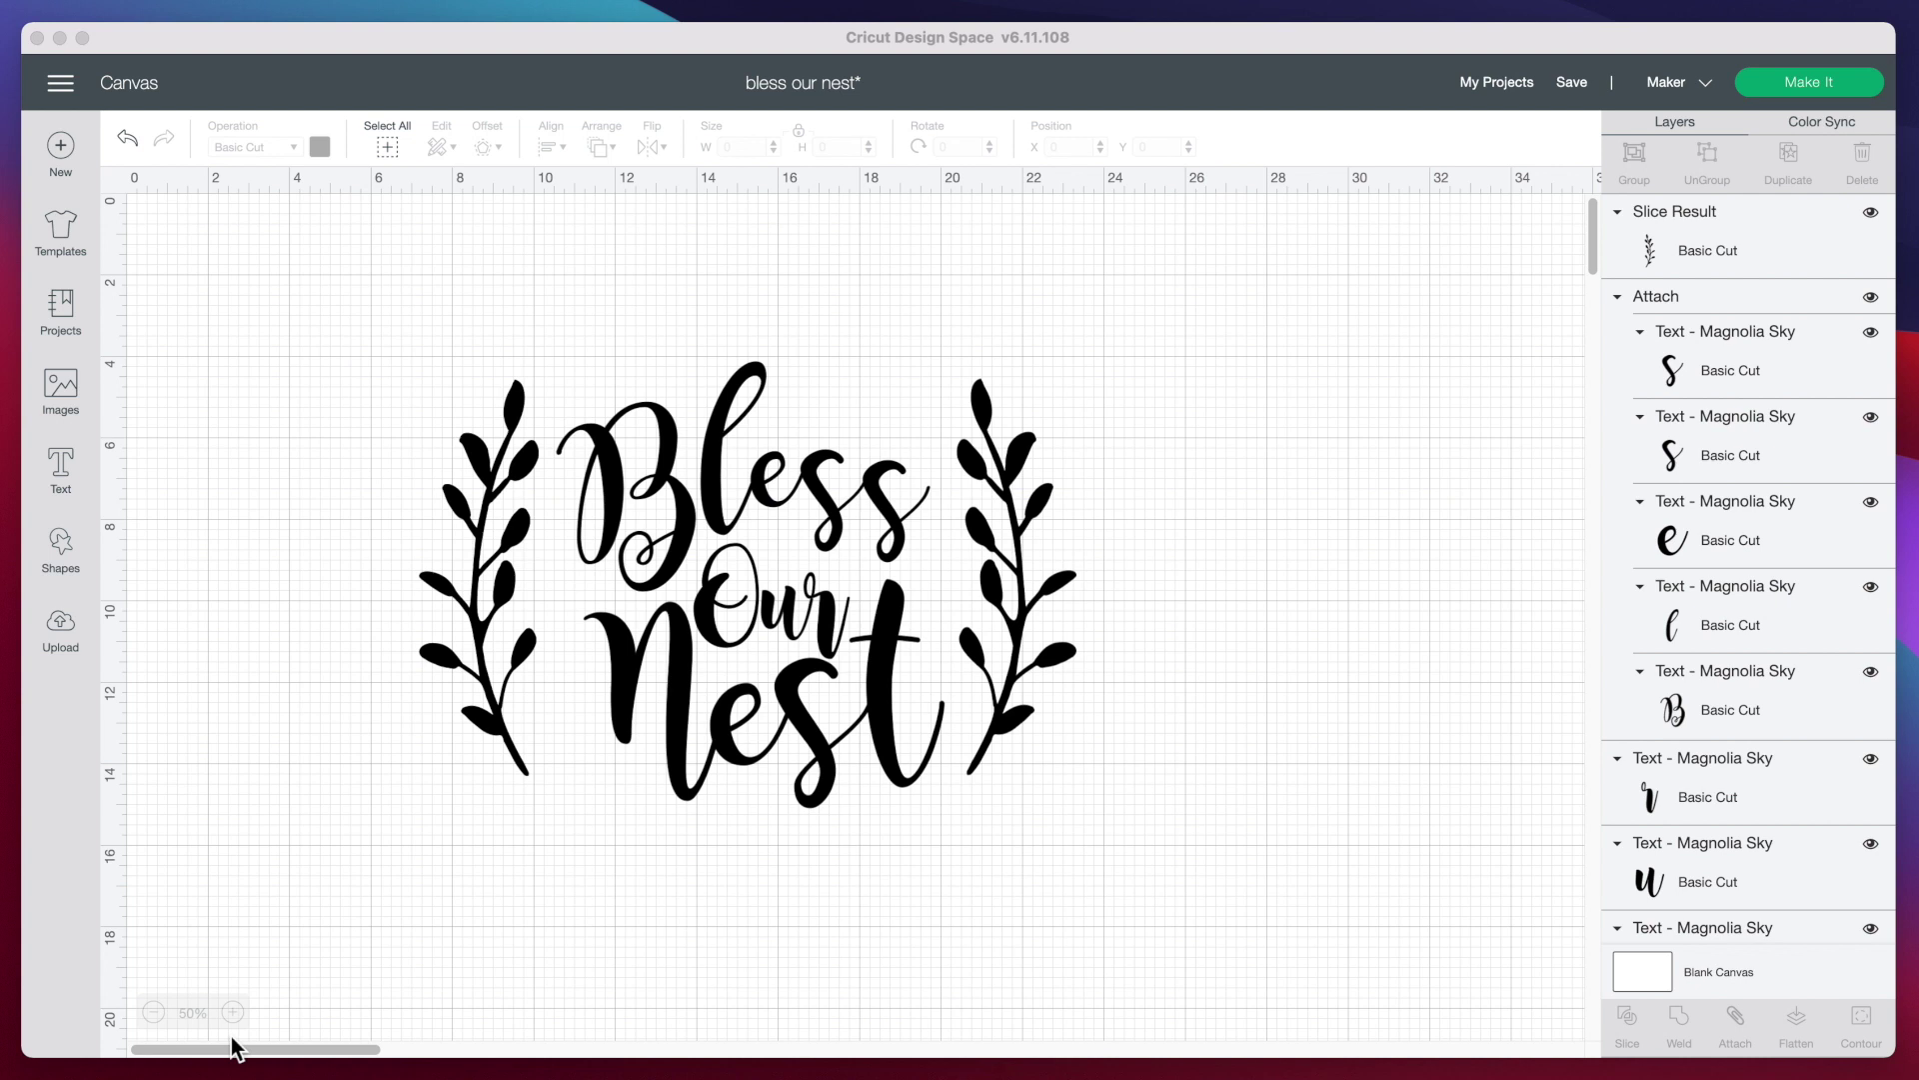
- Insert a square over the design's upper-left branch and unlock its proportions
{"action": "left_click", "coordinate": [62, 560]}
{"action": "left_click", "coordinate": [60, 557]}
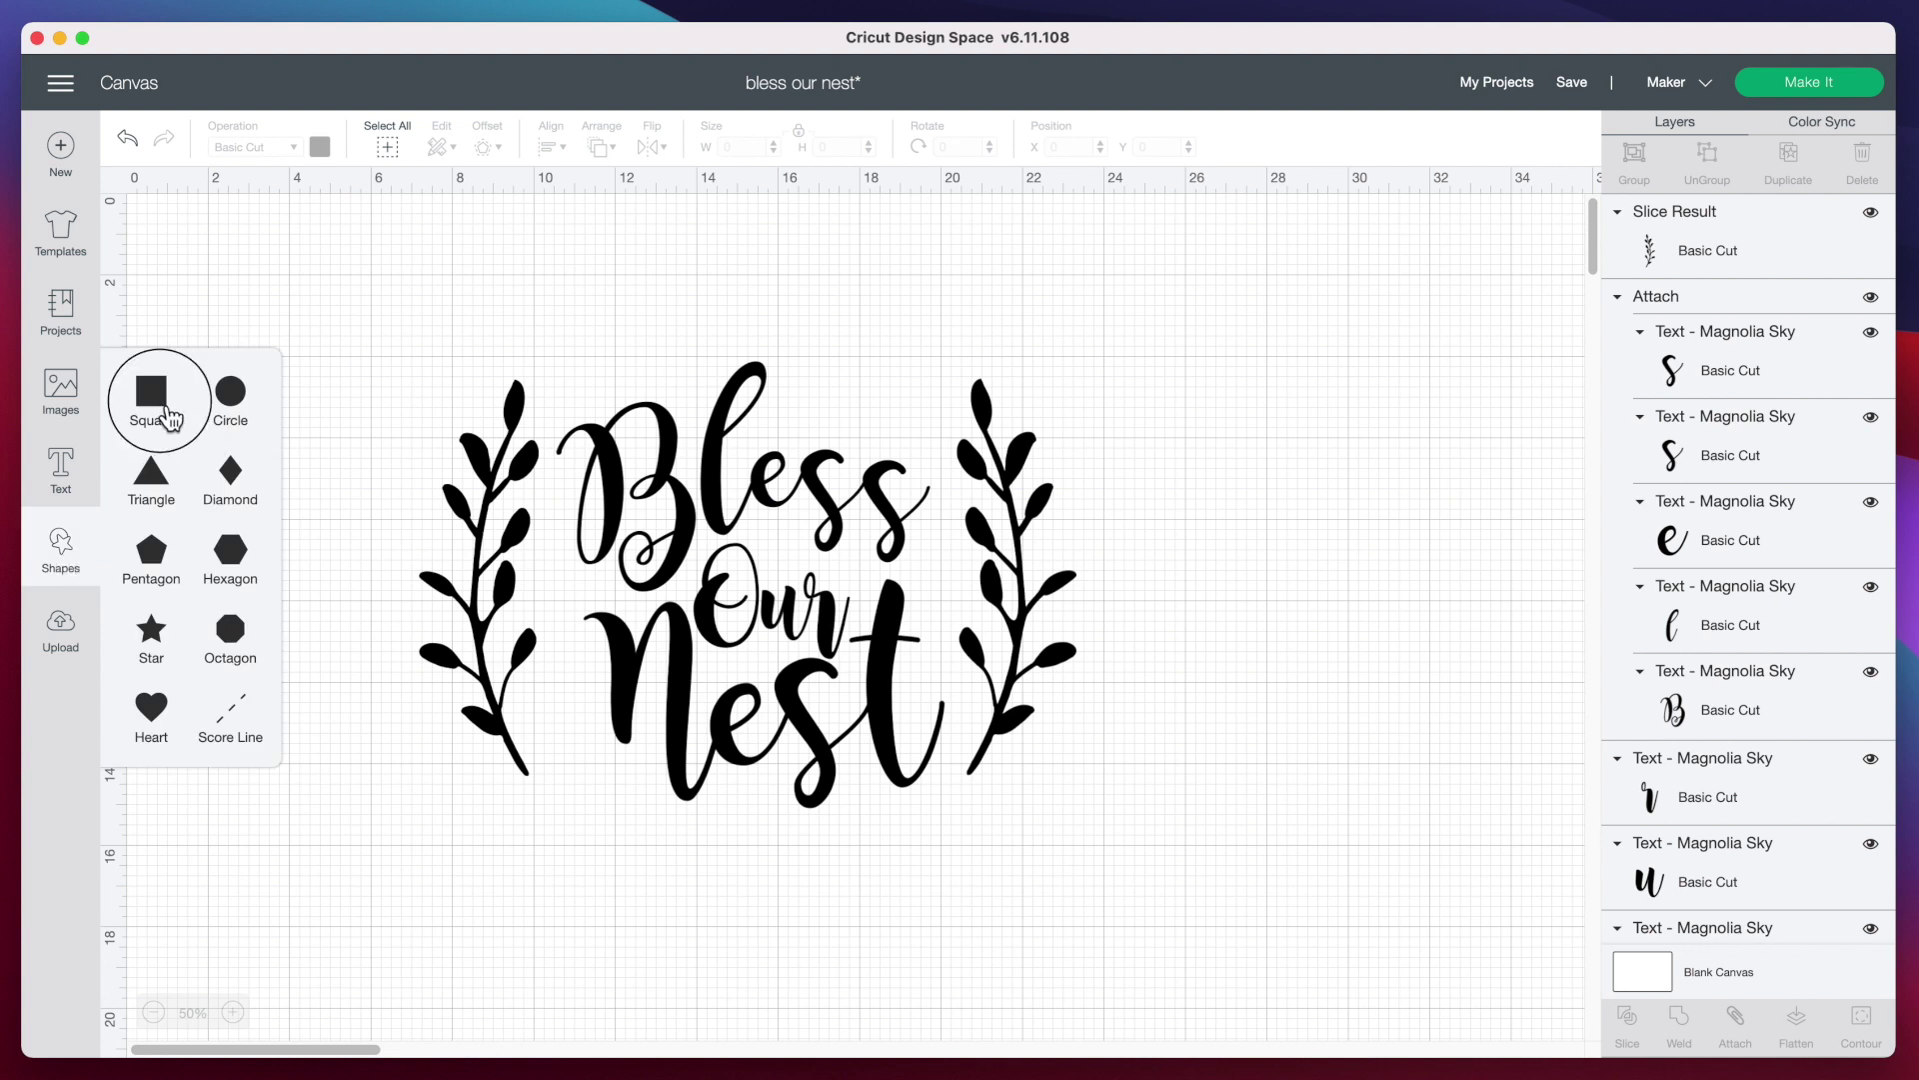
{"action": "left_click", "coordinate": [170, 414]}
{"action": "left_click_drag", "start_coordinate": [275, 280], "coordinate": [509, 396]}
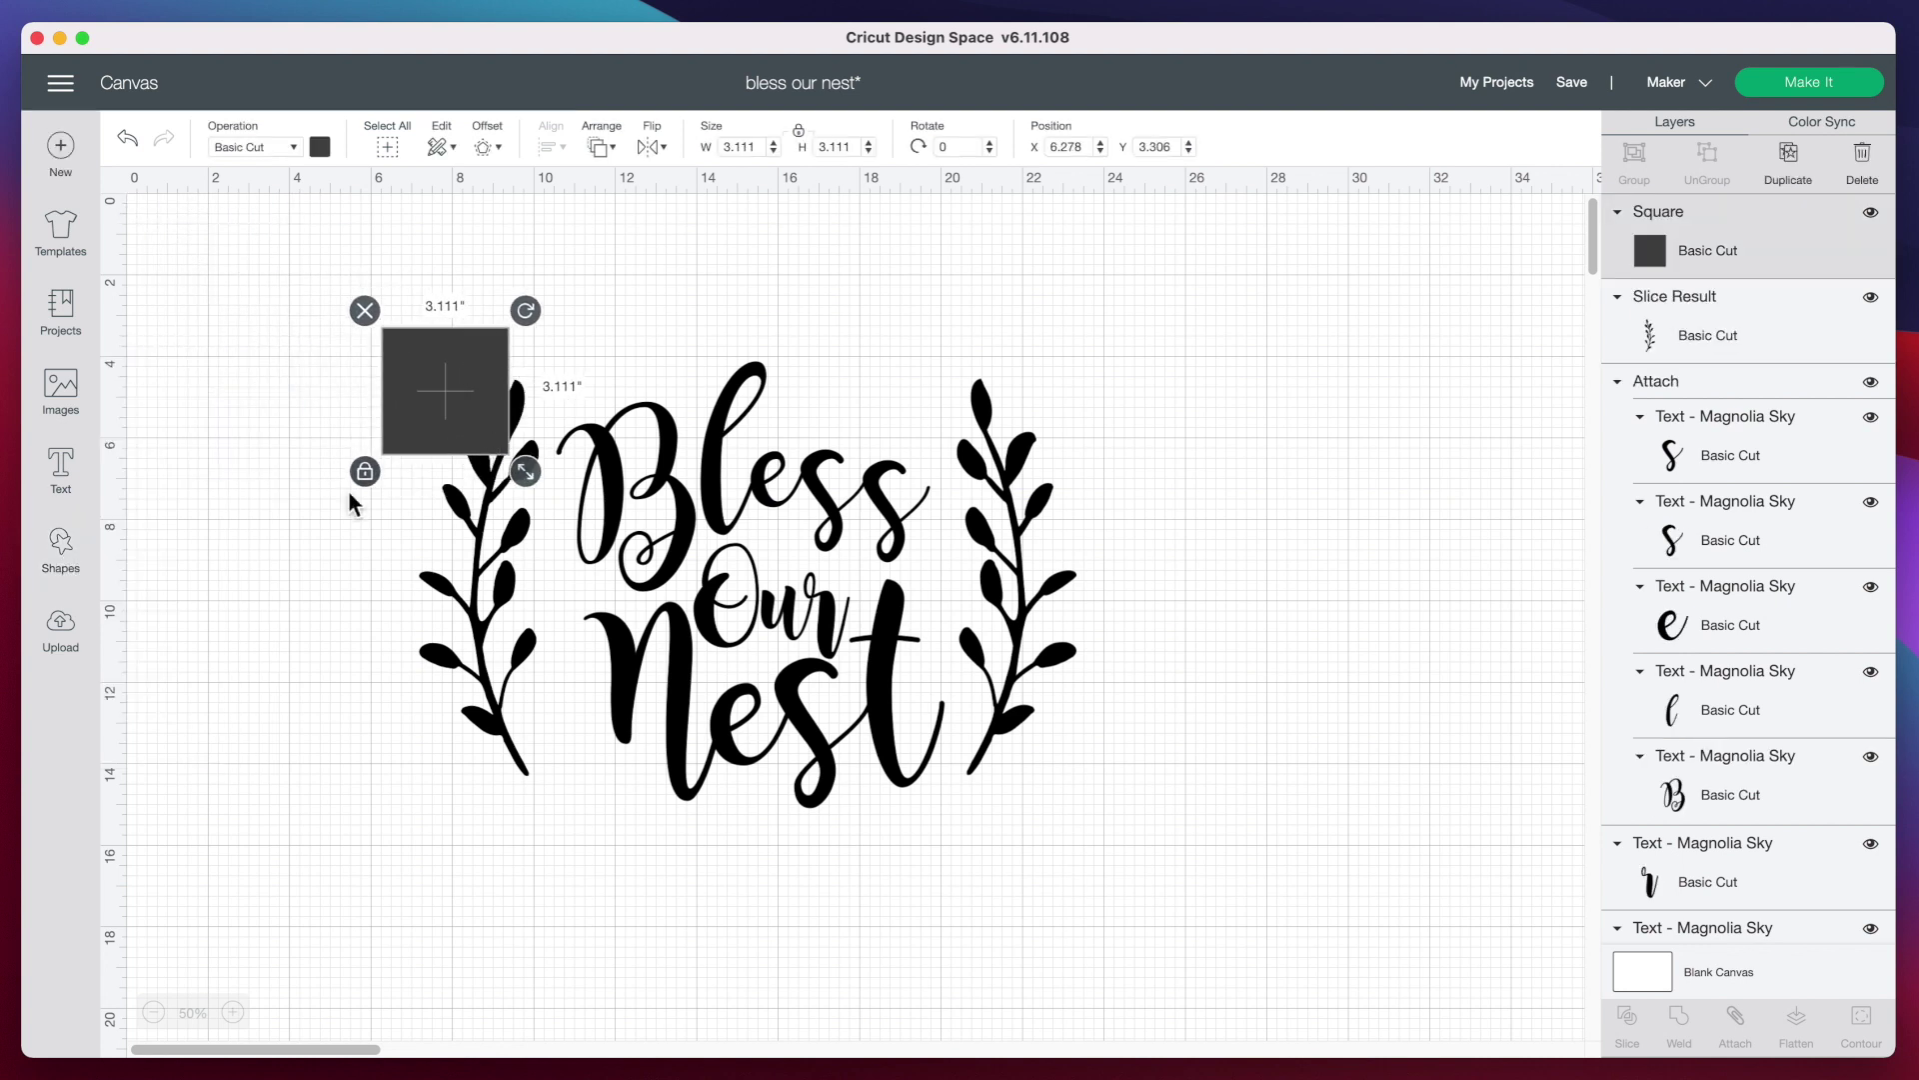
{"action": "left_click_drag", "start_coordinate": [364, 471], "coordinate": [325, 486]}
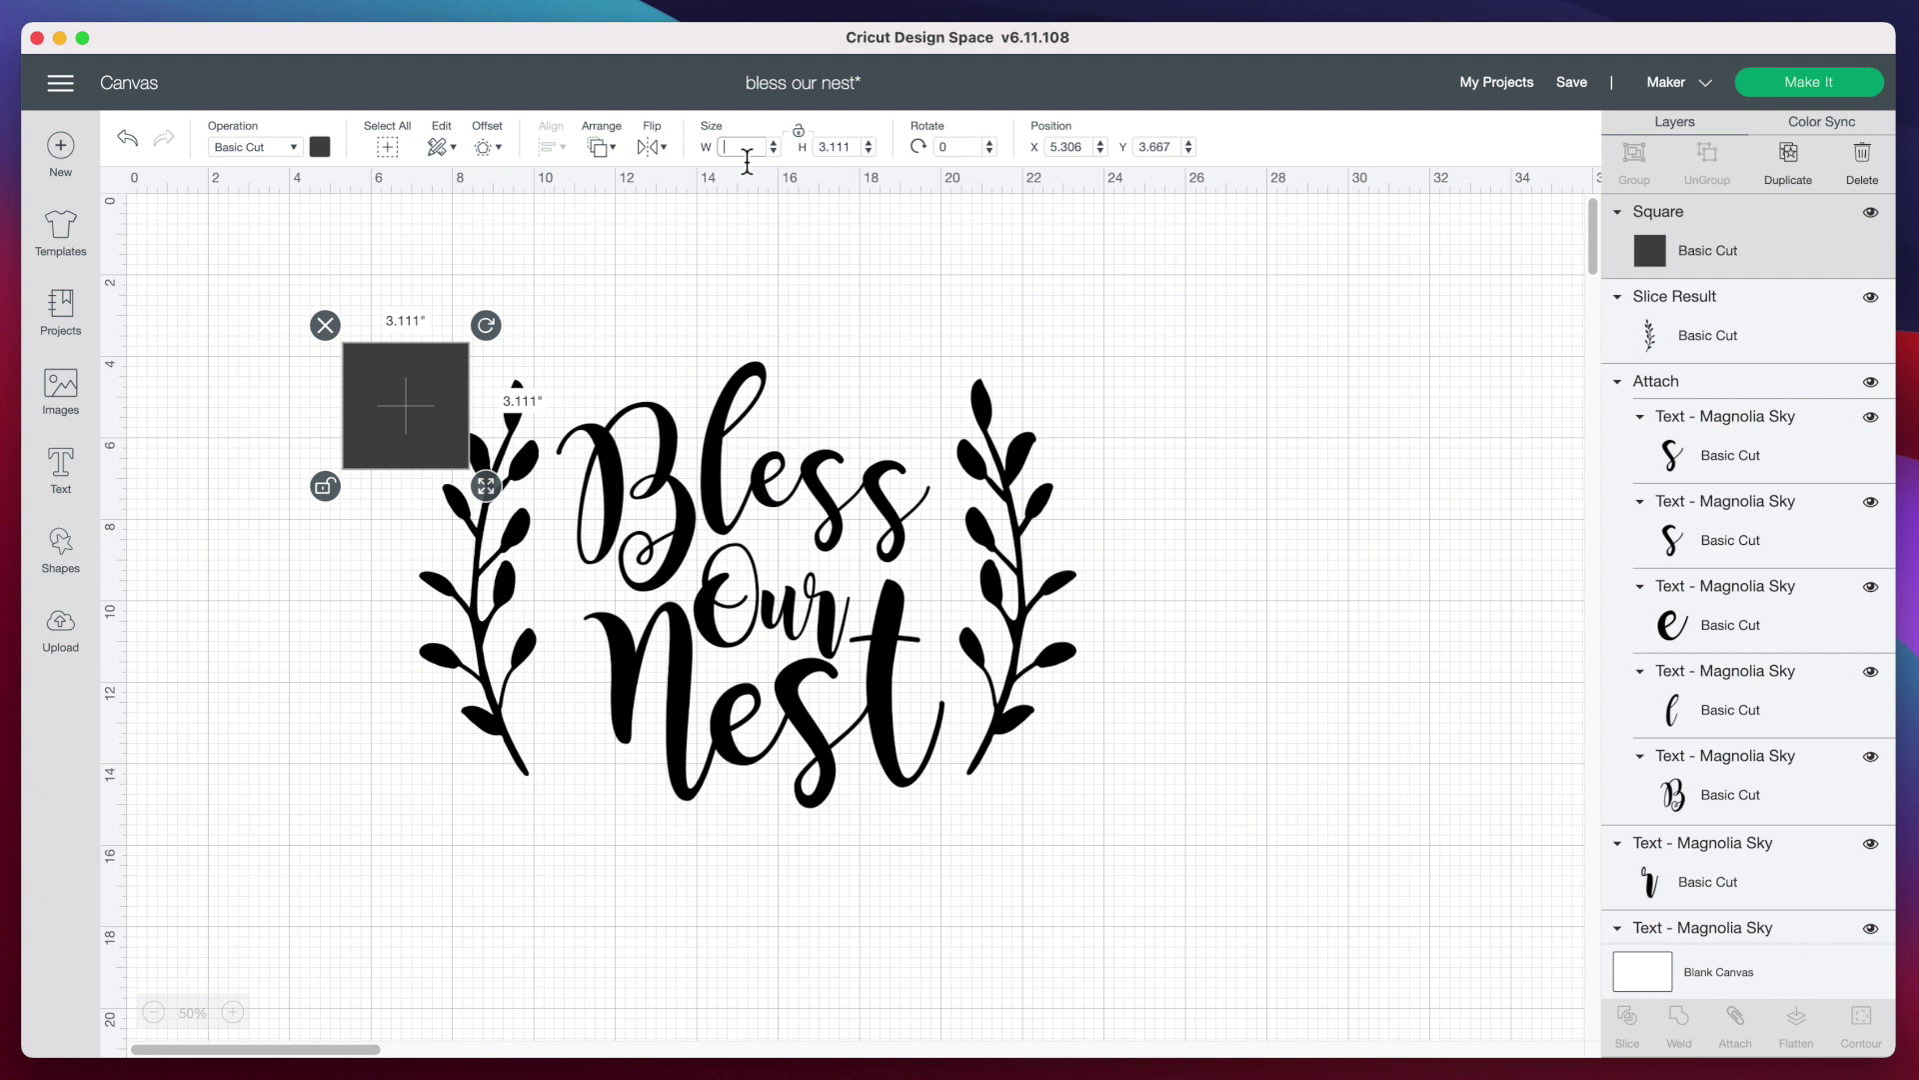
- Set the square's size to 24 inches wide by 16 inches high and shift it over the lettering
{"action": "type", "text": "24"}
{"action": "left_click", "coordinate": [800, 148]}
{"action": "type", "text": "16"}
{"action": "key", "text": "Return"}
{"action": "left_click_drag", "start_coordinate": [776, 739], "coordinate": [748, 730]}
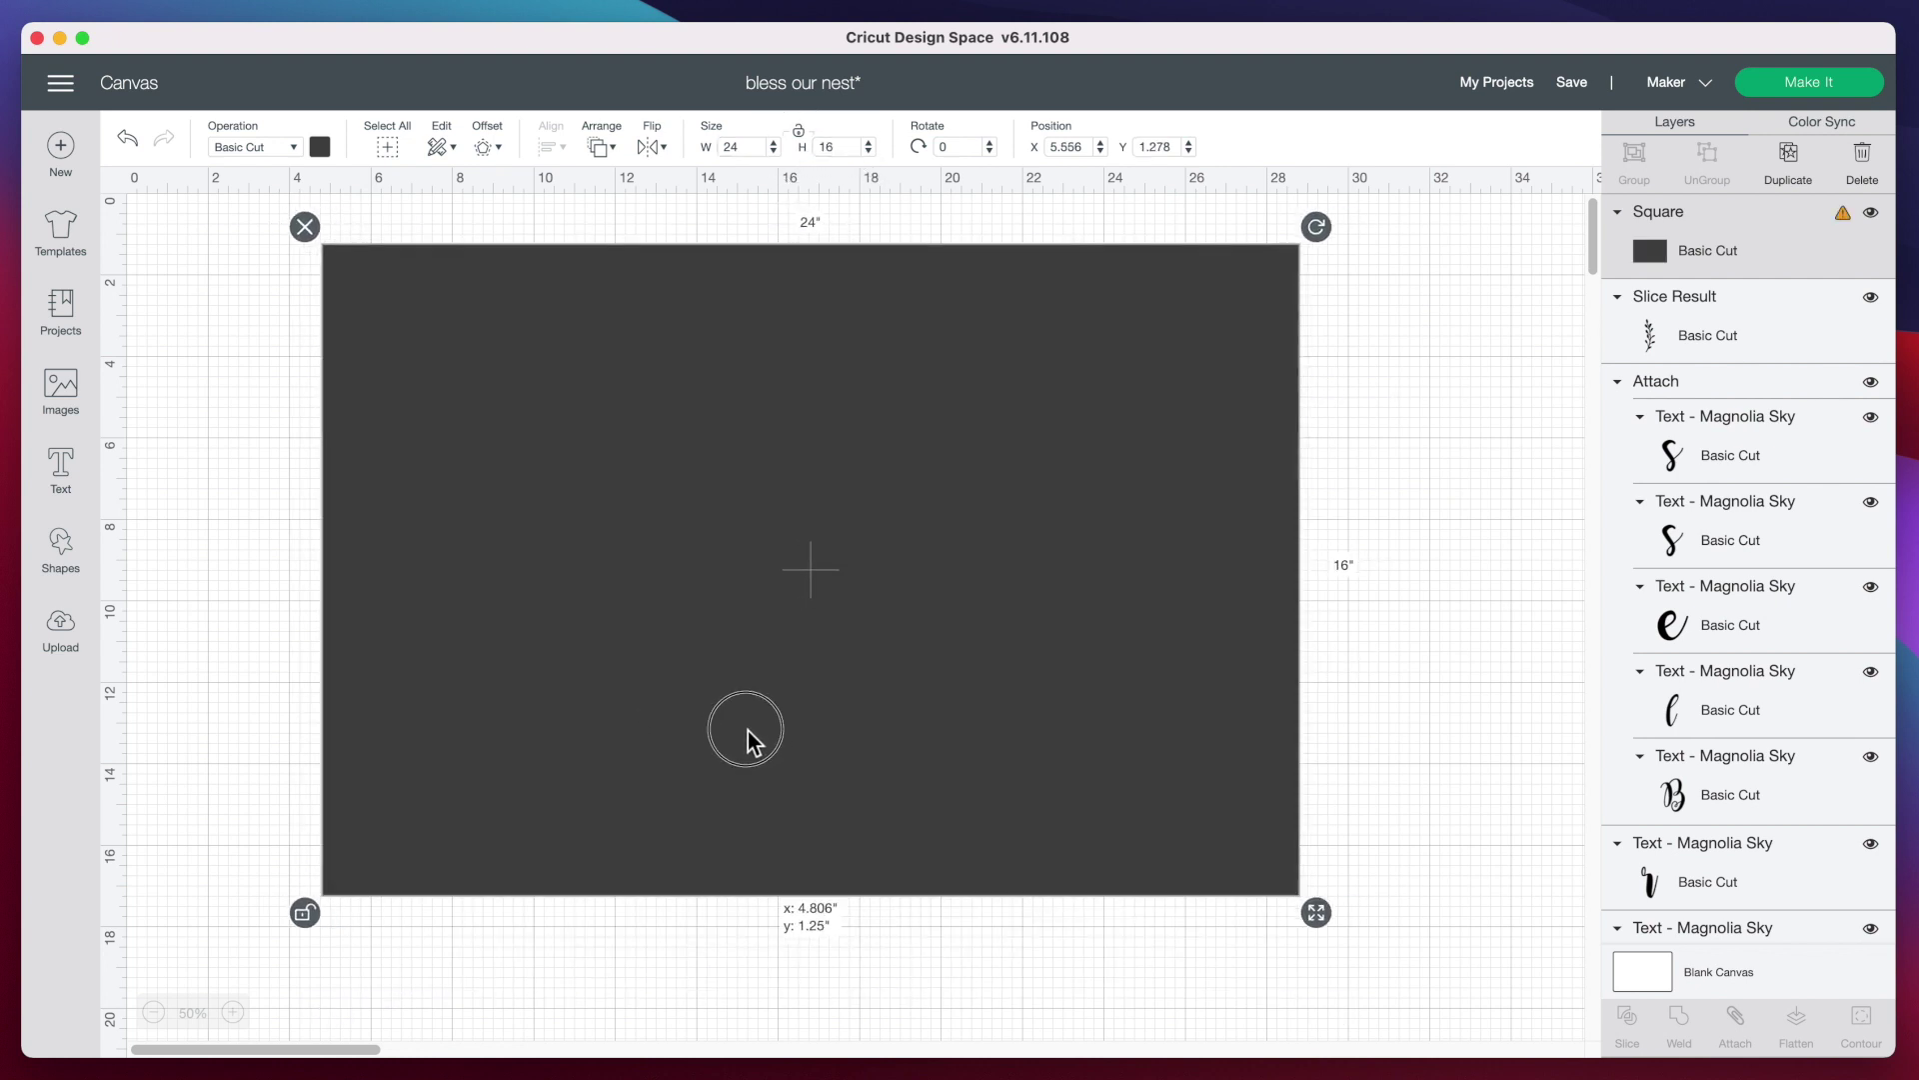
- Change the large rectangle's material color to light tan, #e0bf93
{"action": "left_click", "coordinate": [320, 147]}
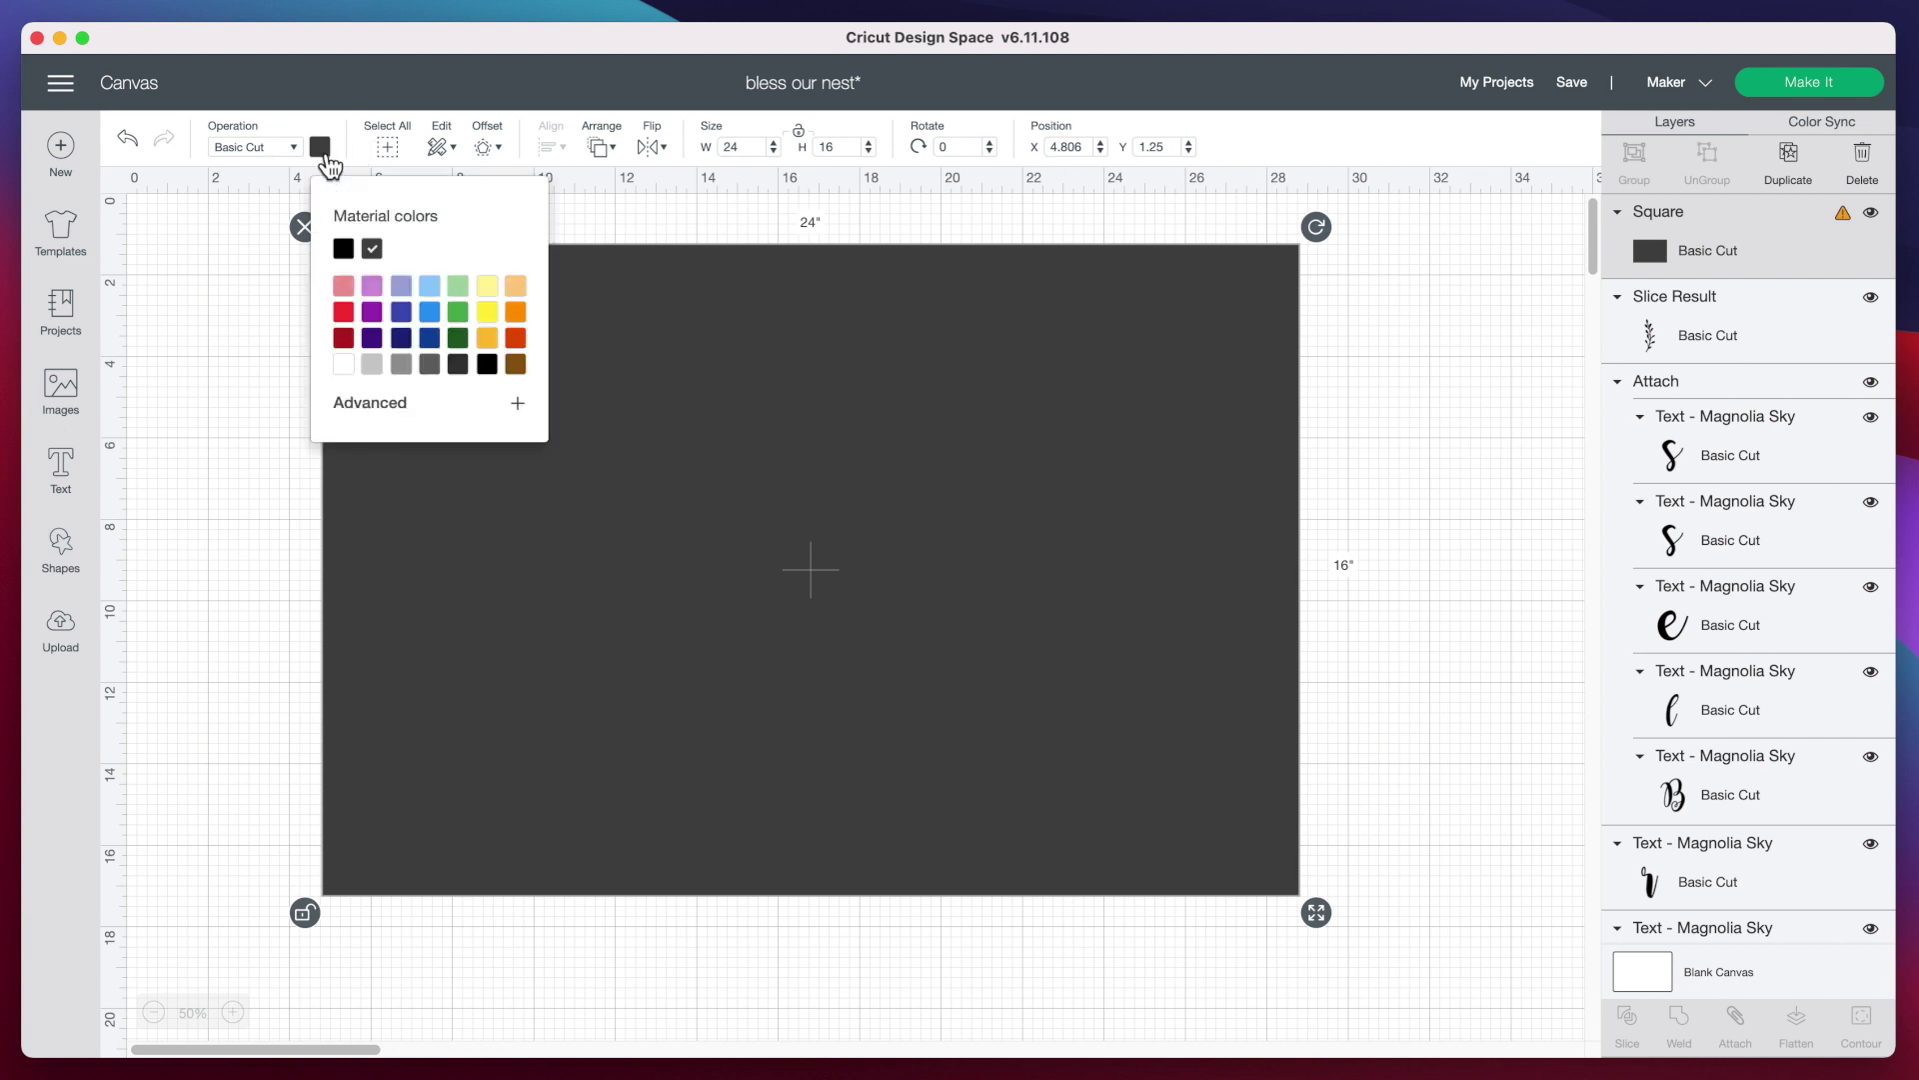
{"action": "left_click", "coordinate": [515, 365]}
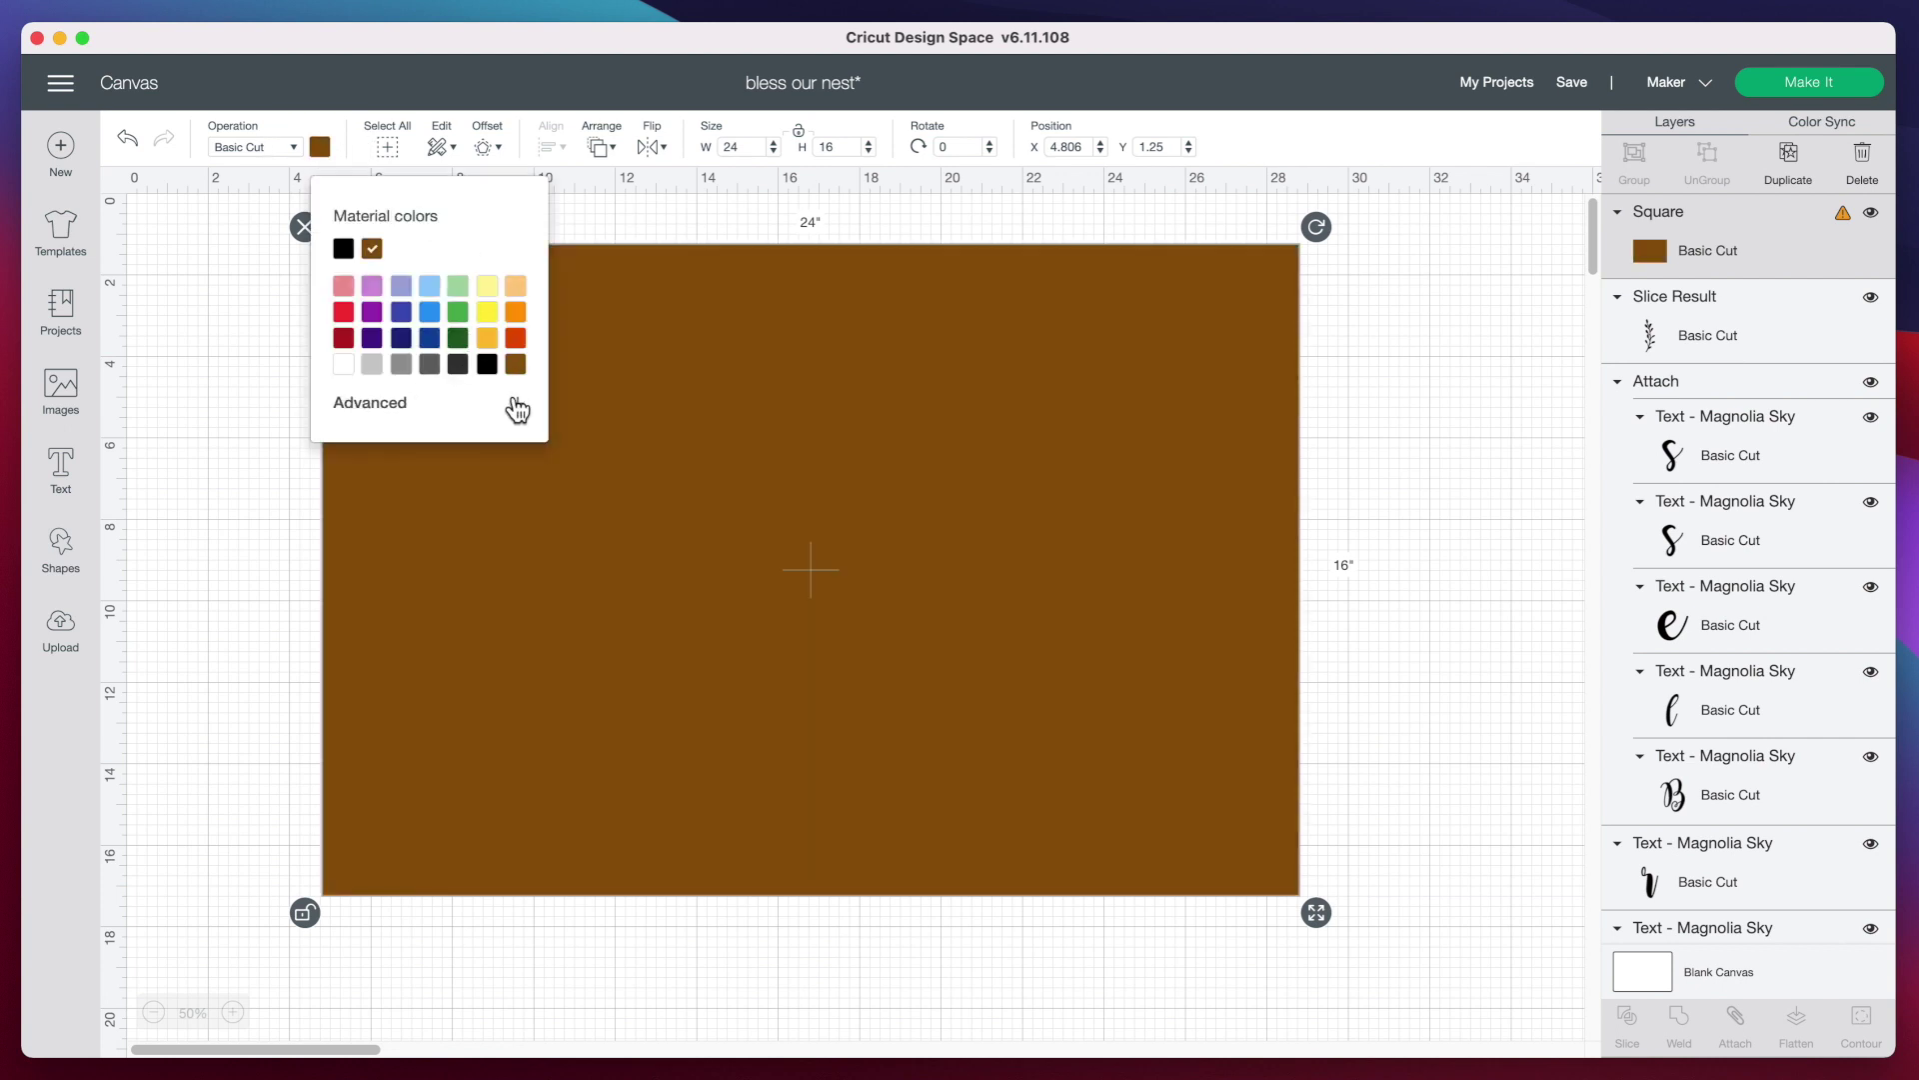
{"action": "left_click", "coordinate": [420, 400]}
{"action": "left_click", "coordinate": [399, 438]}
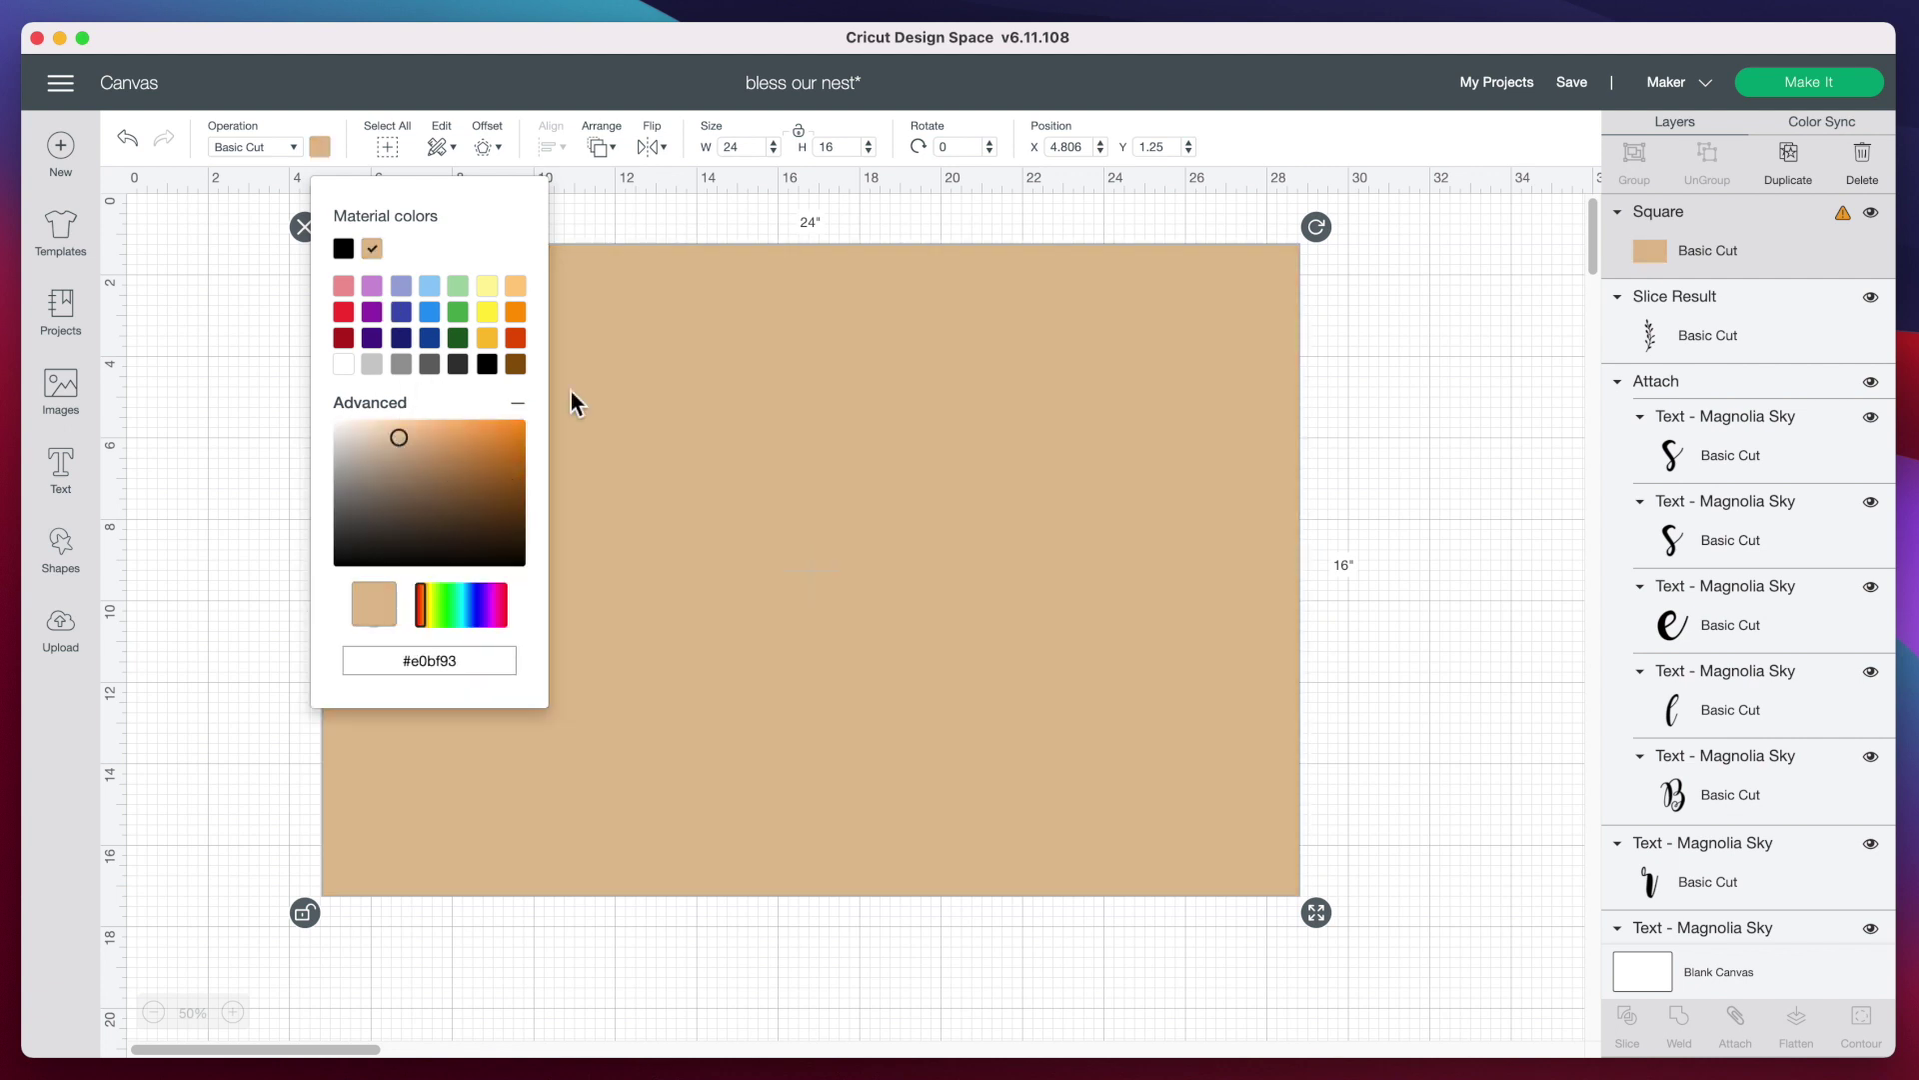
{"action": "left_click", "coordinate": [679, 400]}
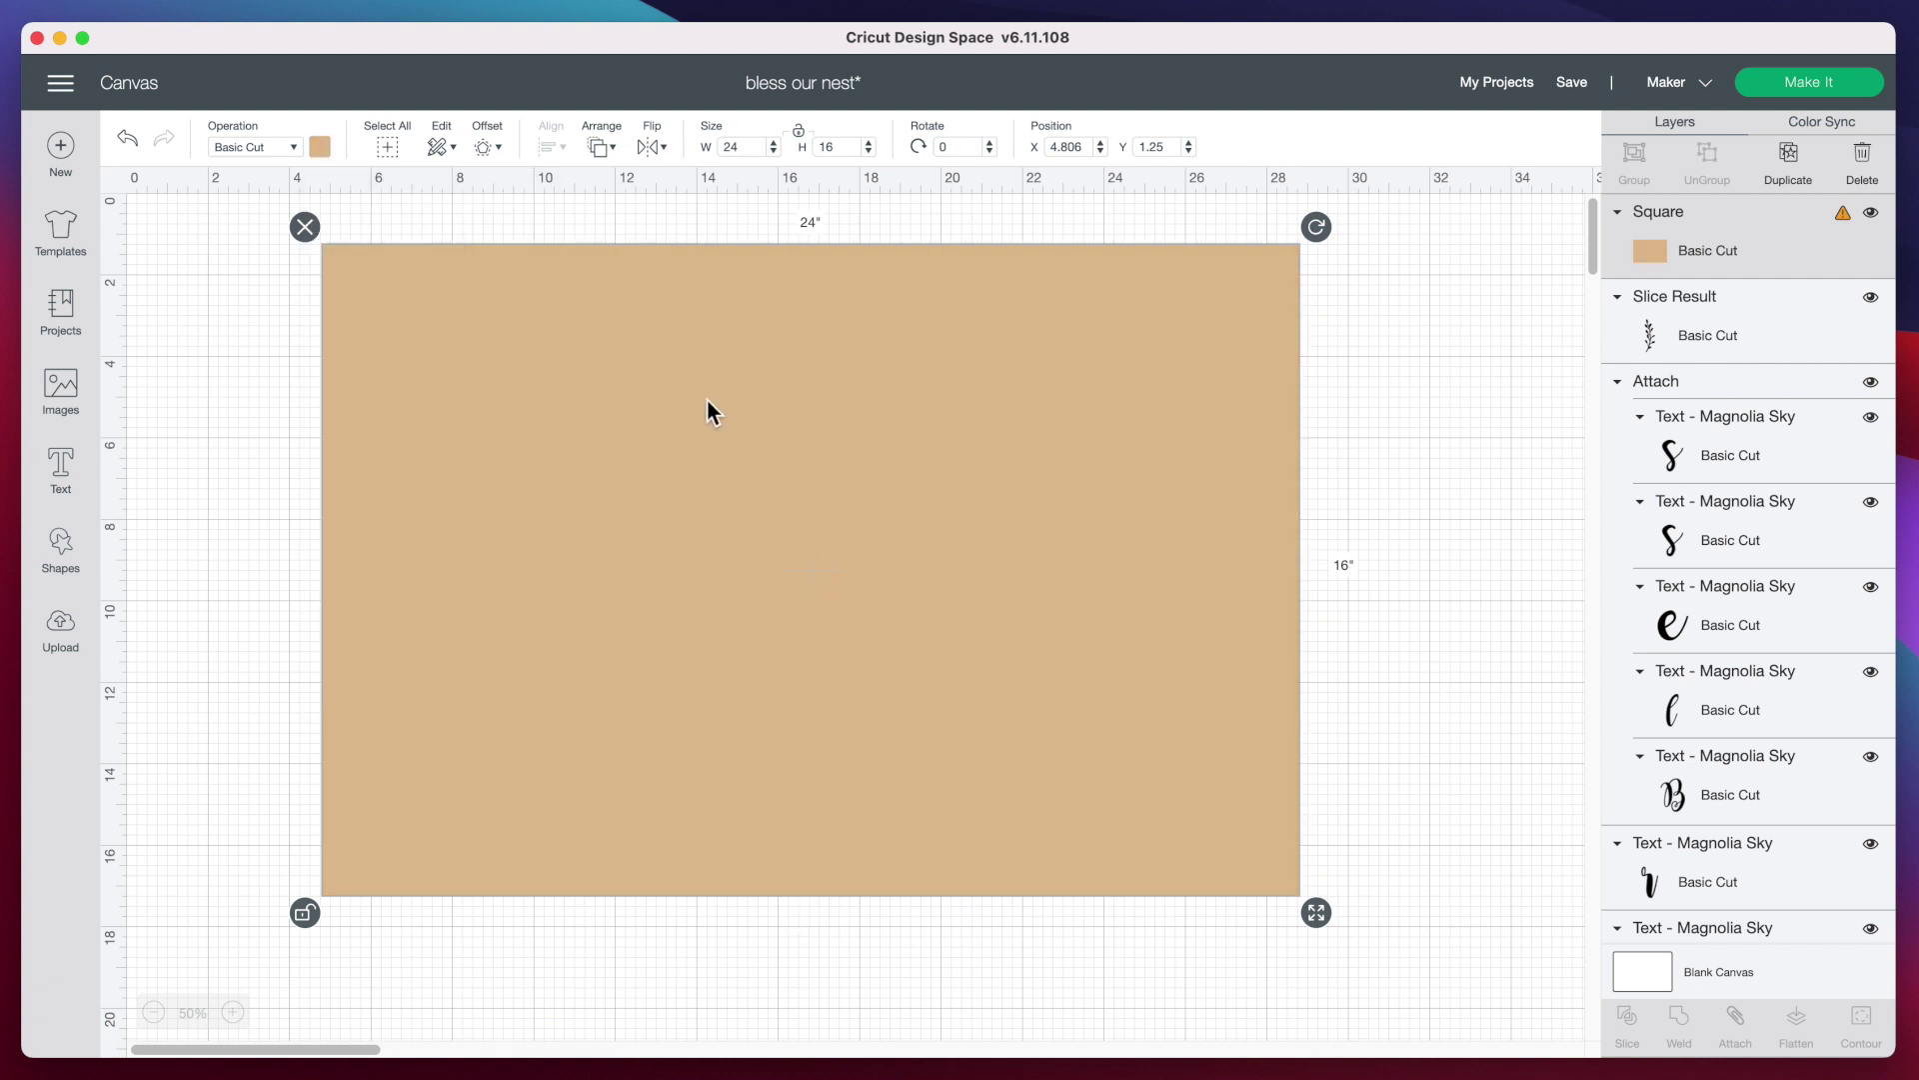
- Send the tan rectangle to the back and center it behind the design at about X 3.39, Y 1.42 inches
{"action": "left_click", "coordinate": [612, 150]}
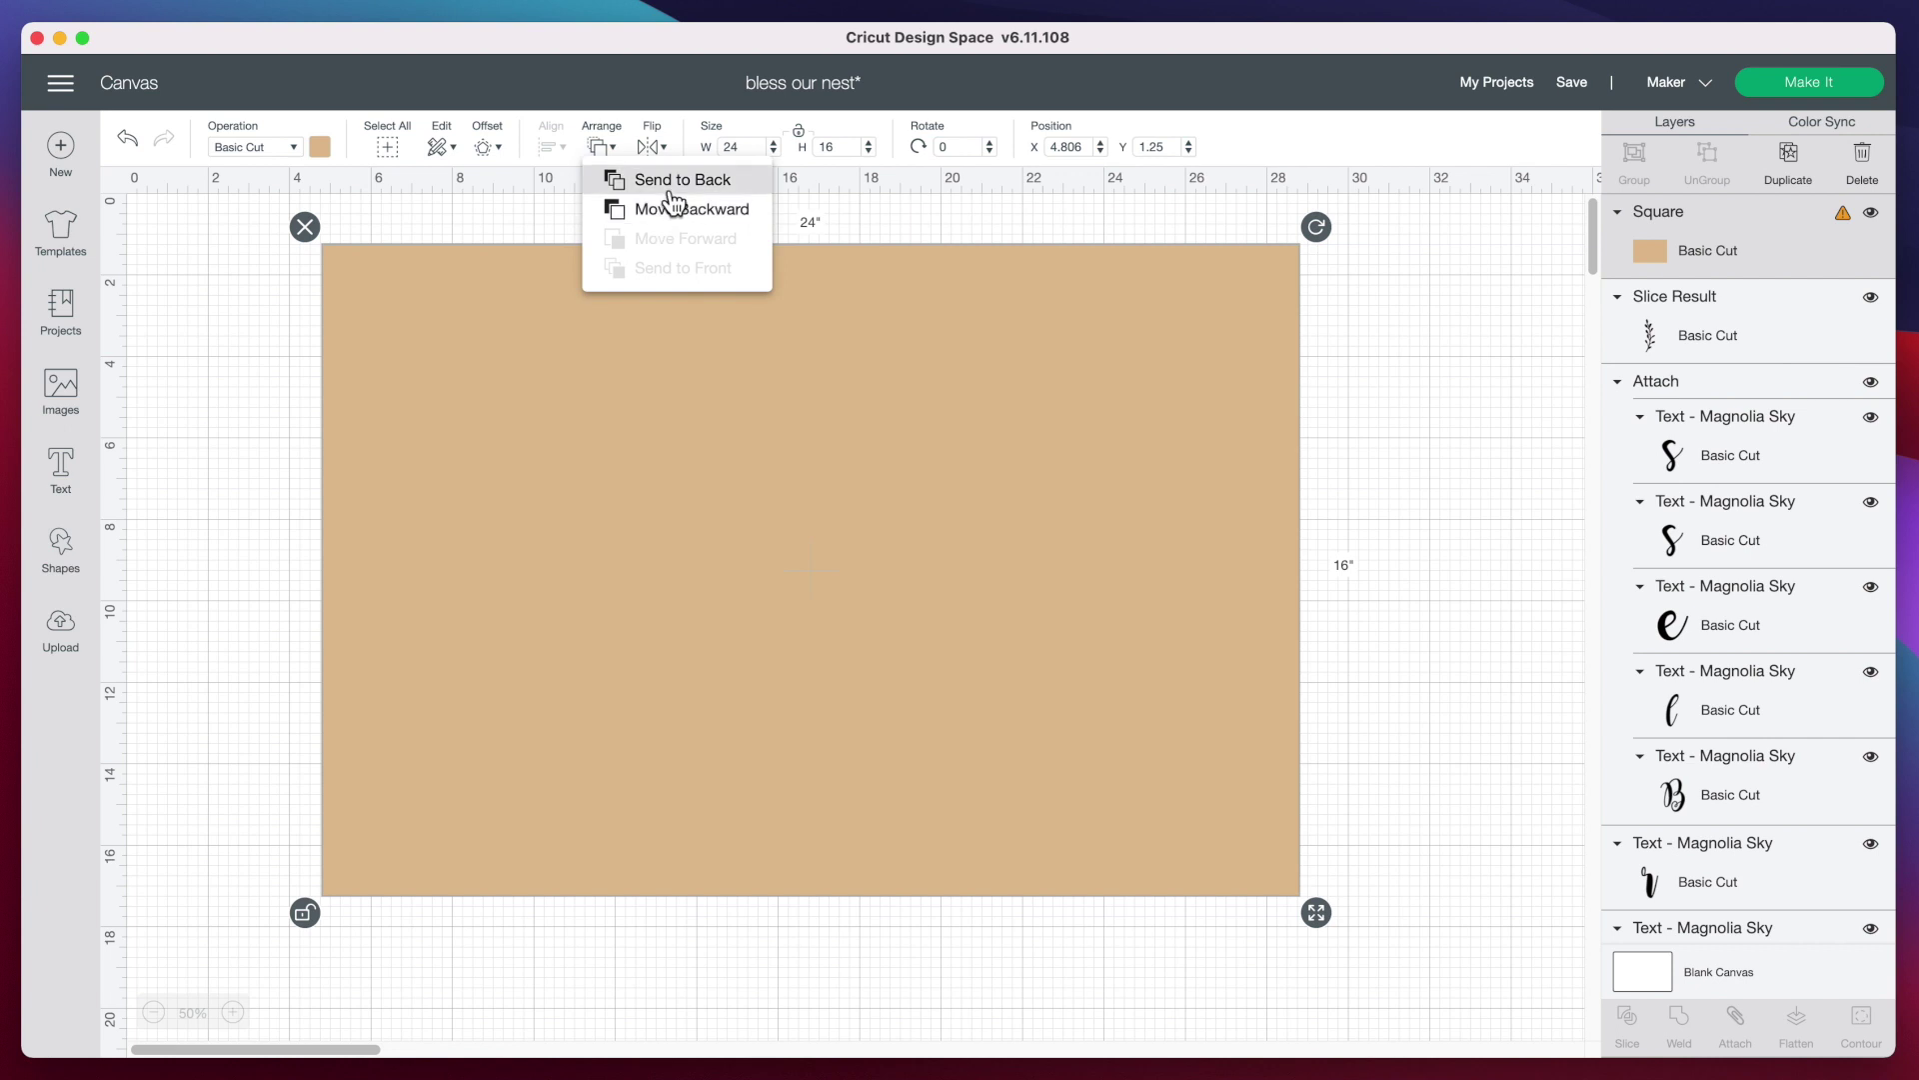
{"action": "left_click", "coordinate": [668, 184]}
{"action": "left_click_drag", "start_coordinate": [1214, 379], "coordinate": [1157, 386]}
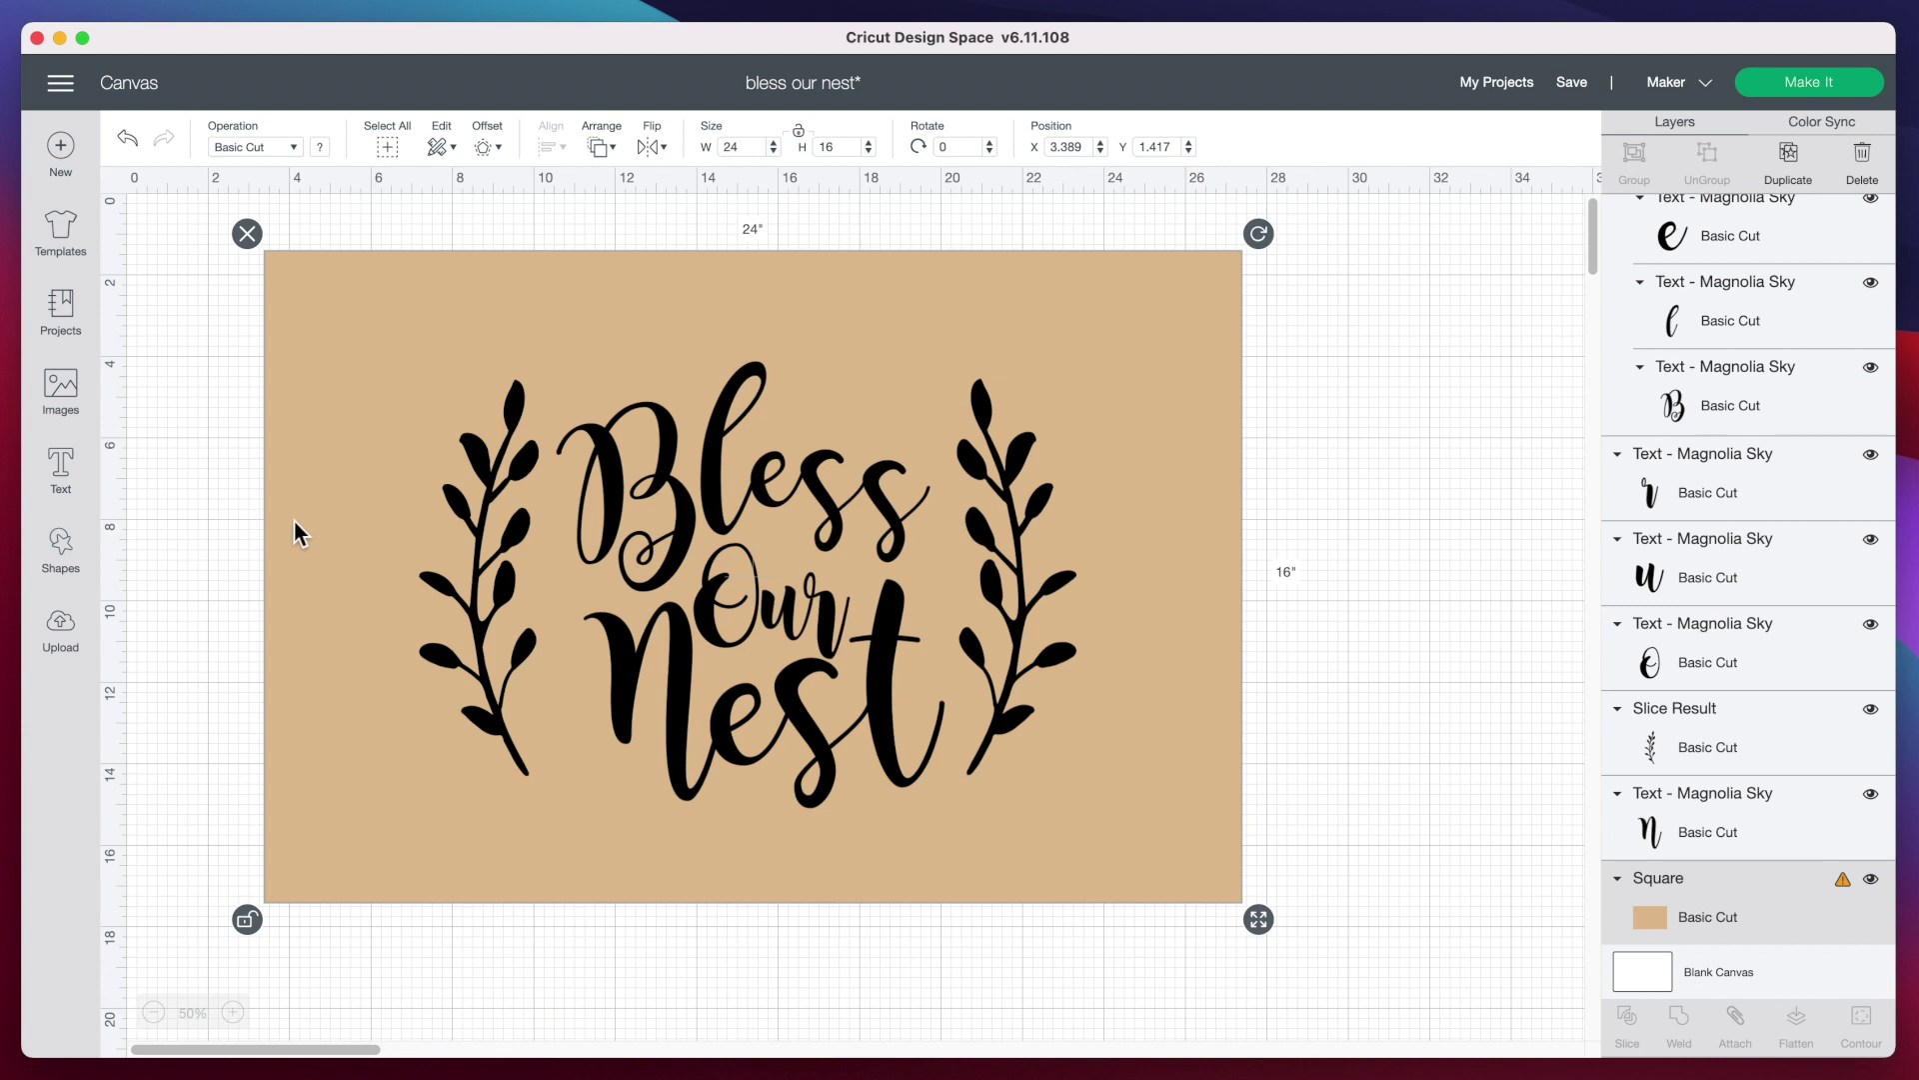
- Insert a second square and stretch it freely into a dark rectangle about 23.5 by 11.5 inches over the design
{"action": "left_click", "coordinate": [60, 545]}
{"action": "left_click", "coordinate": [192, 422]}
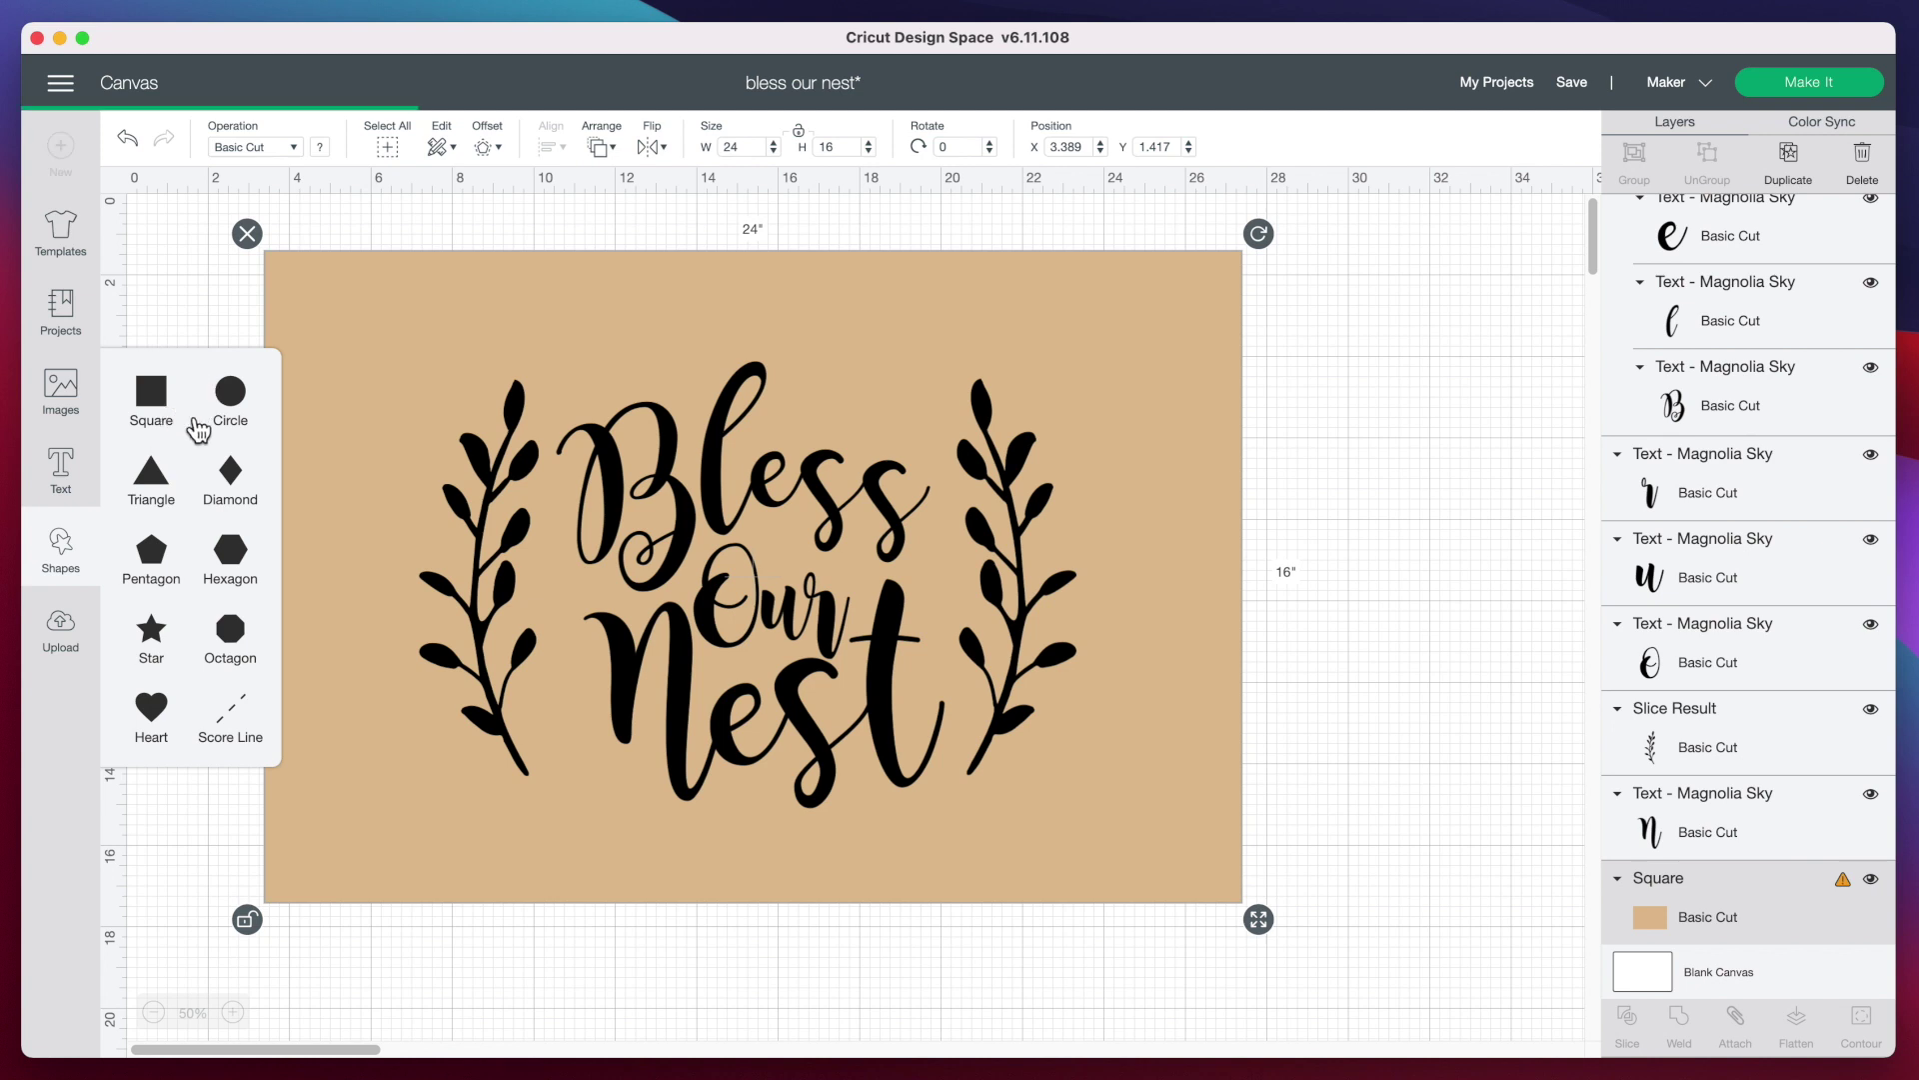
{"action": "left_click_drag", "start_coordinate": [250, 300], "coordinate": [434, 445]}
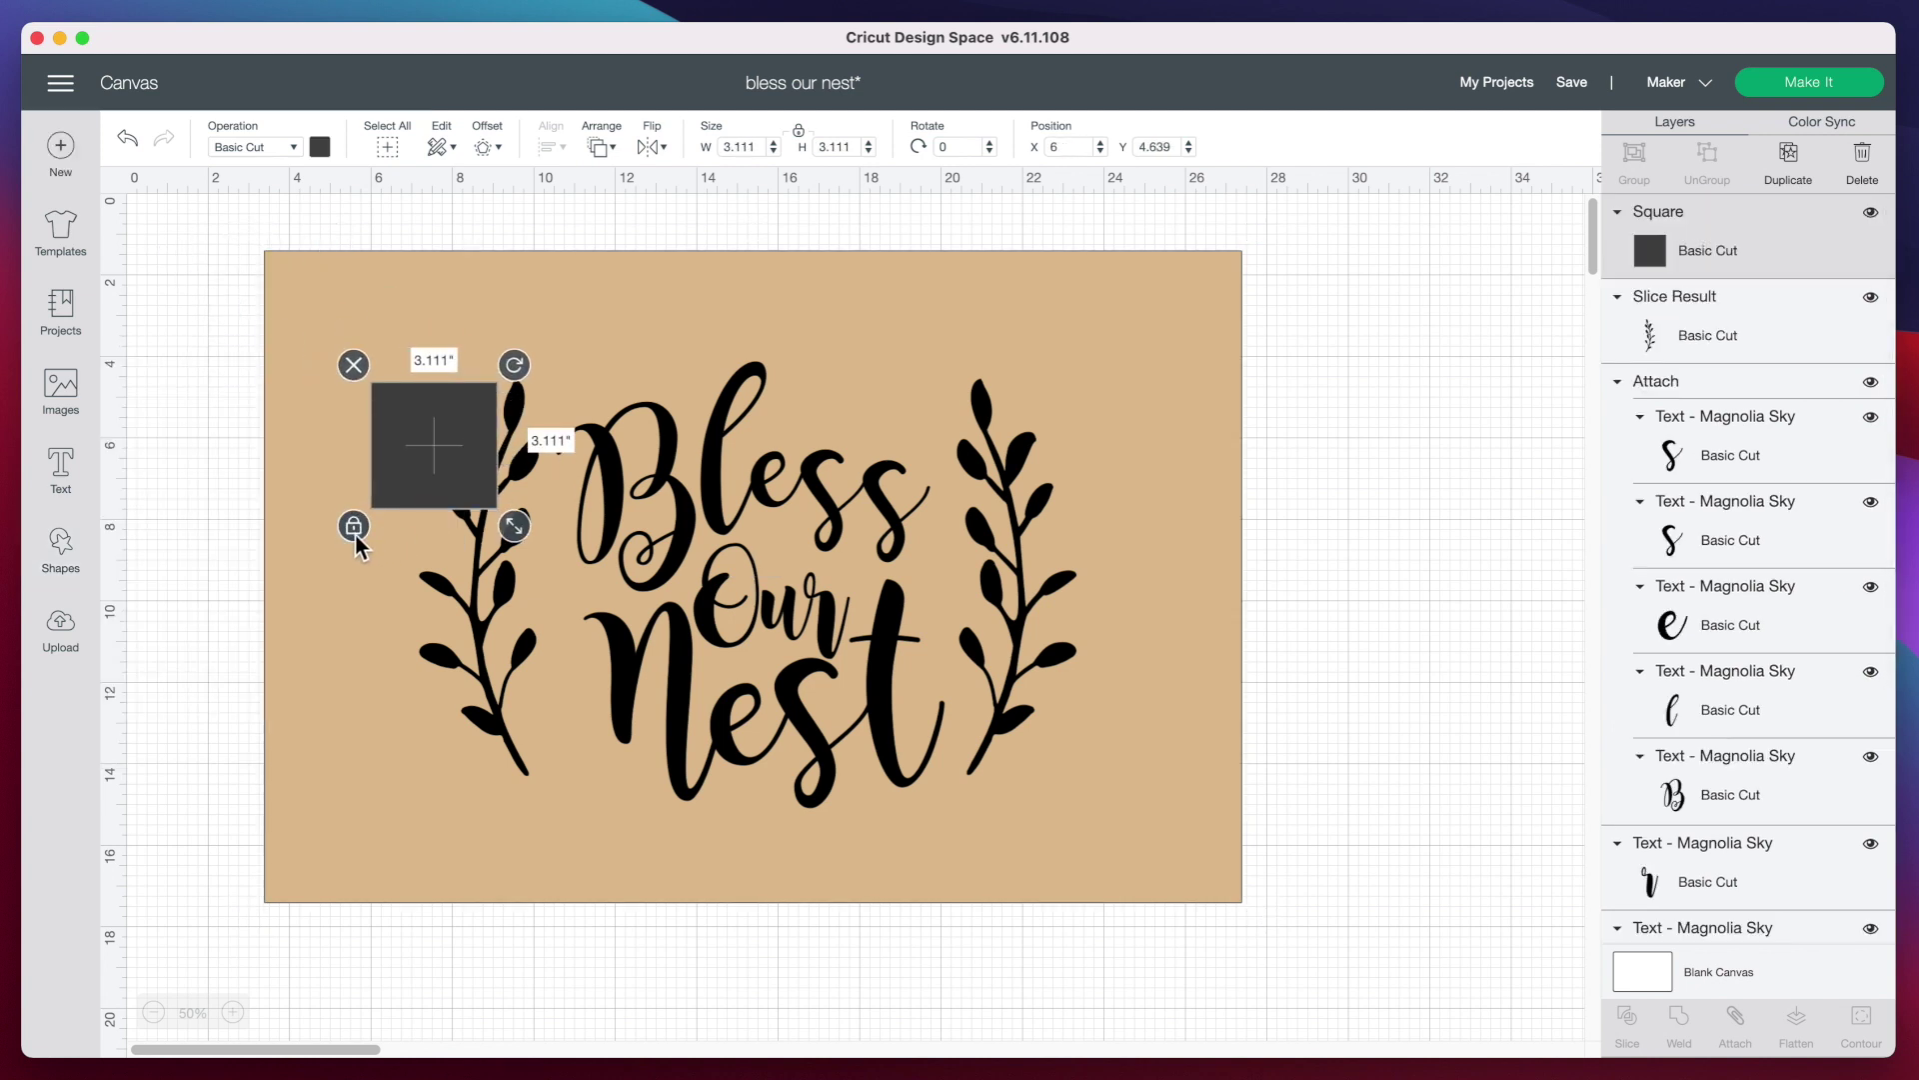
{"action": "left_click", "coordinate": [354, 528]}
{"action": "left_click_drag", "start_coordinate": [514, 526], "coordinate": [1345, 860]}
{"action": "left_click_drag", "start_coordinate": [1011, 596], "coordinate": [1132, 566]}
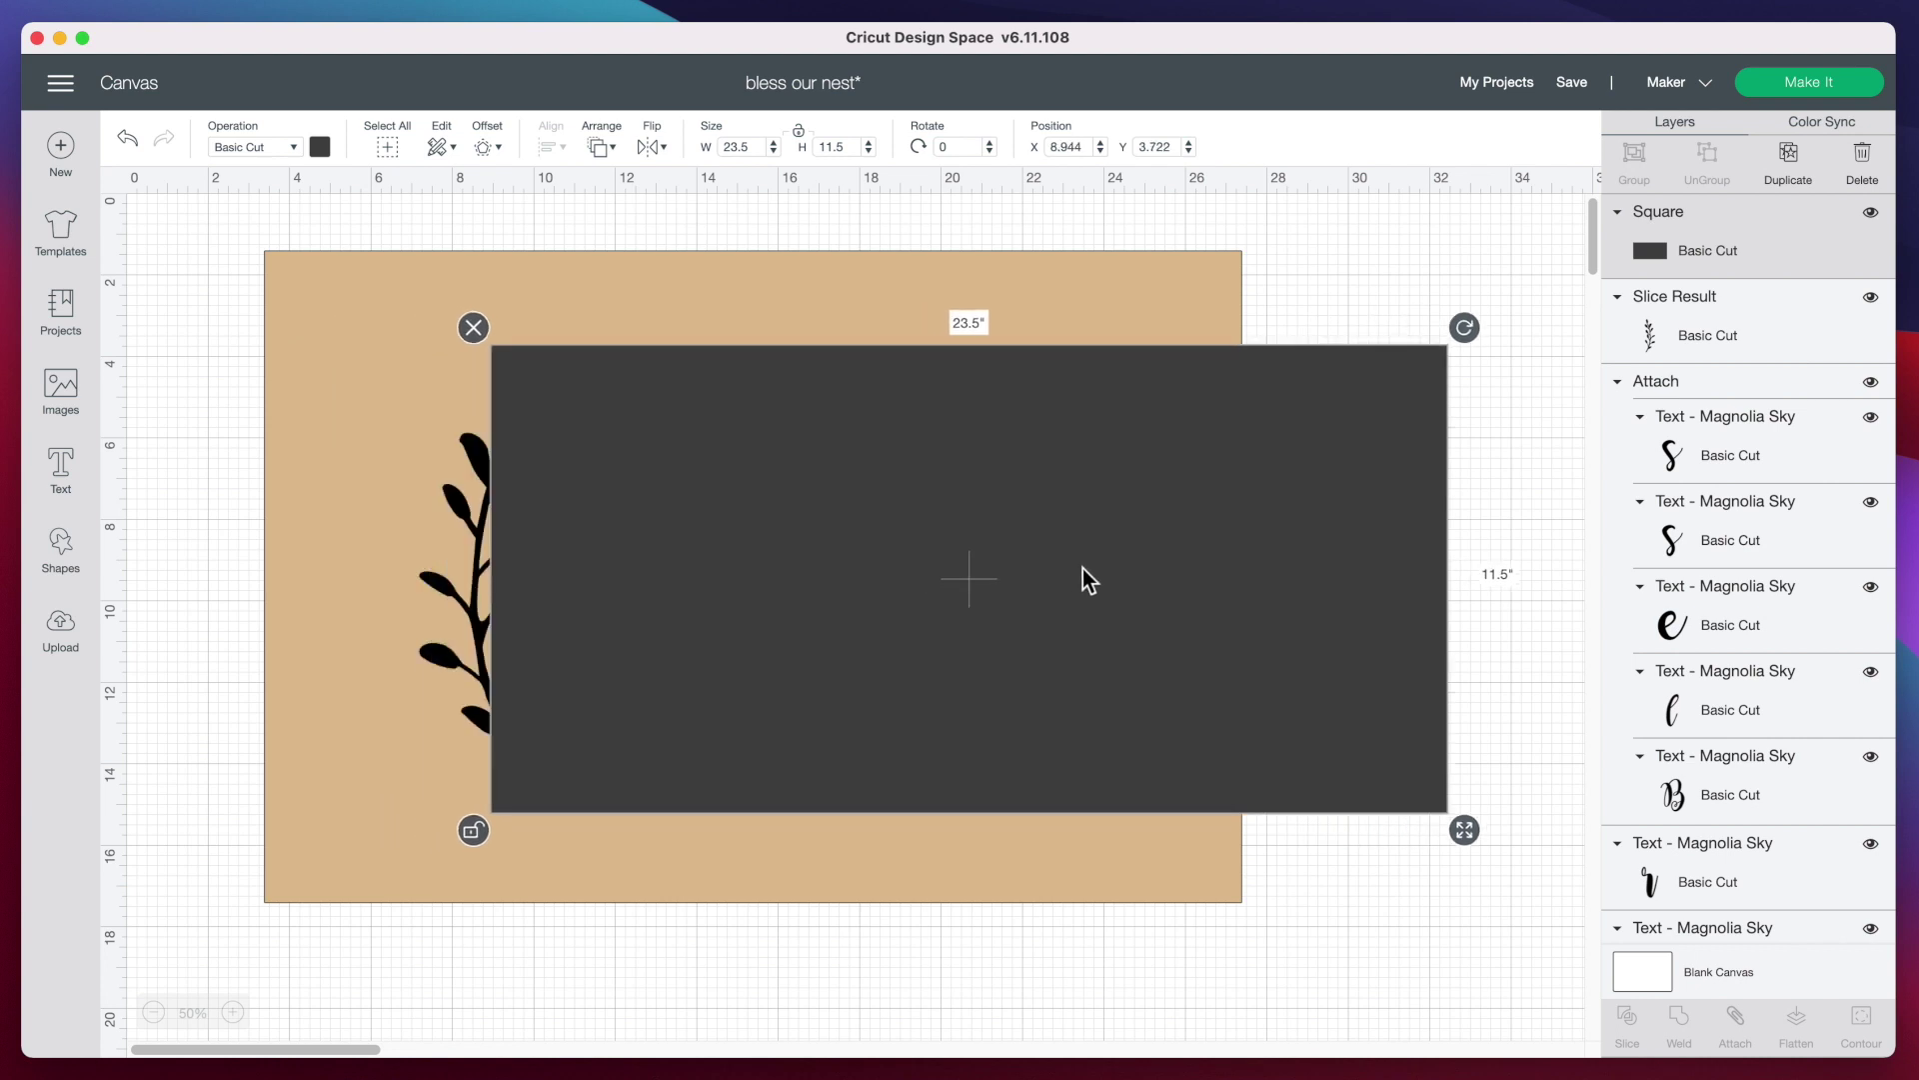
- Send the dark rectangle to the back of the layer order
{"action": "left_click", "coordinate": [603, 143]}
{"action": "left_click", "coordinate": [603, 146]}
{"action": "left_click", "coordinate": [660, 180]}
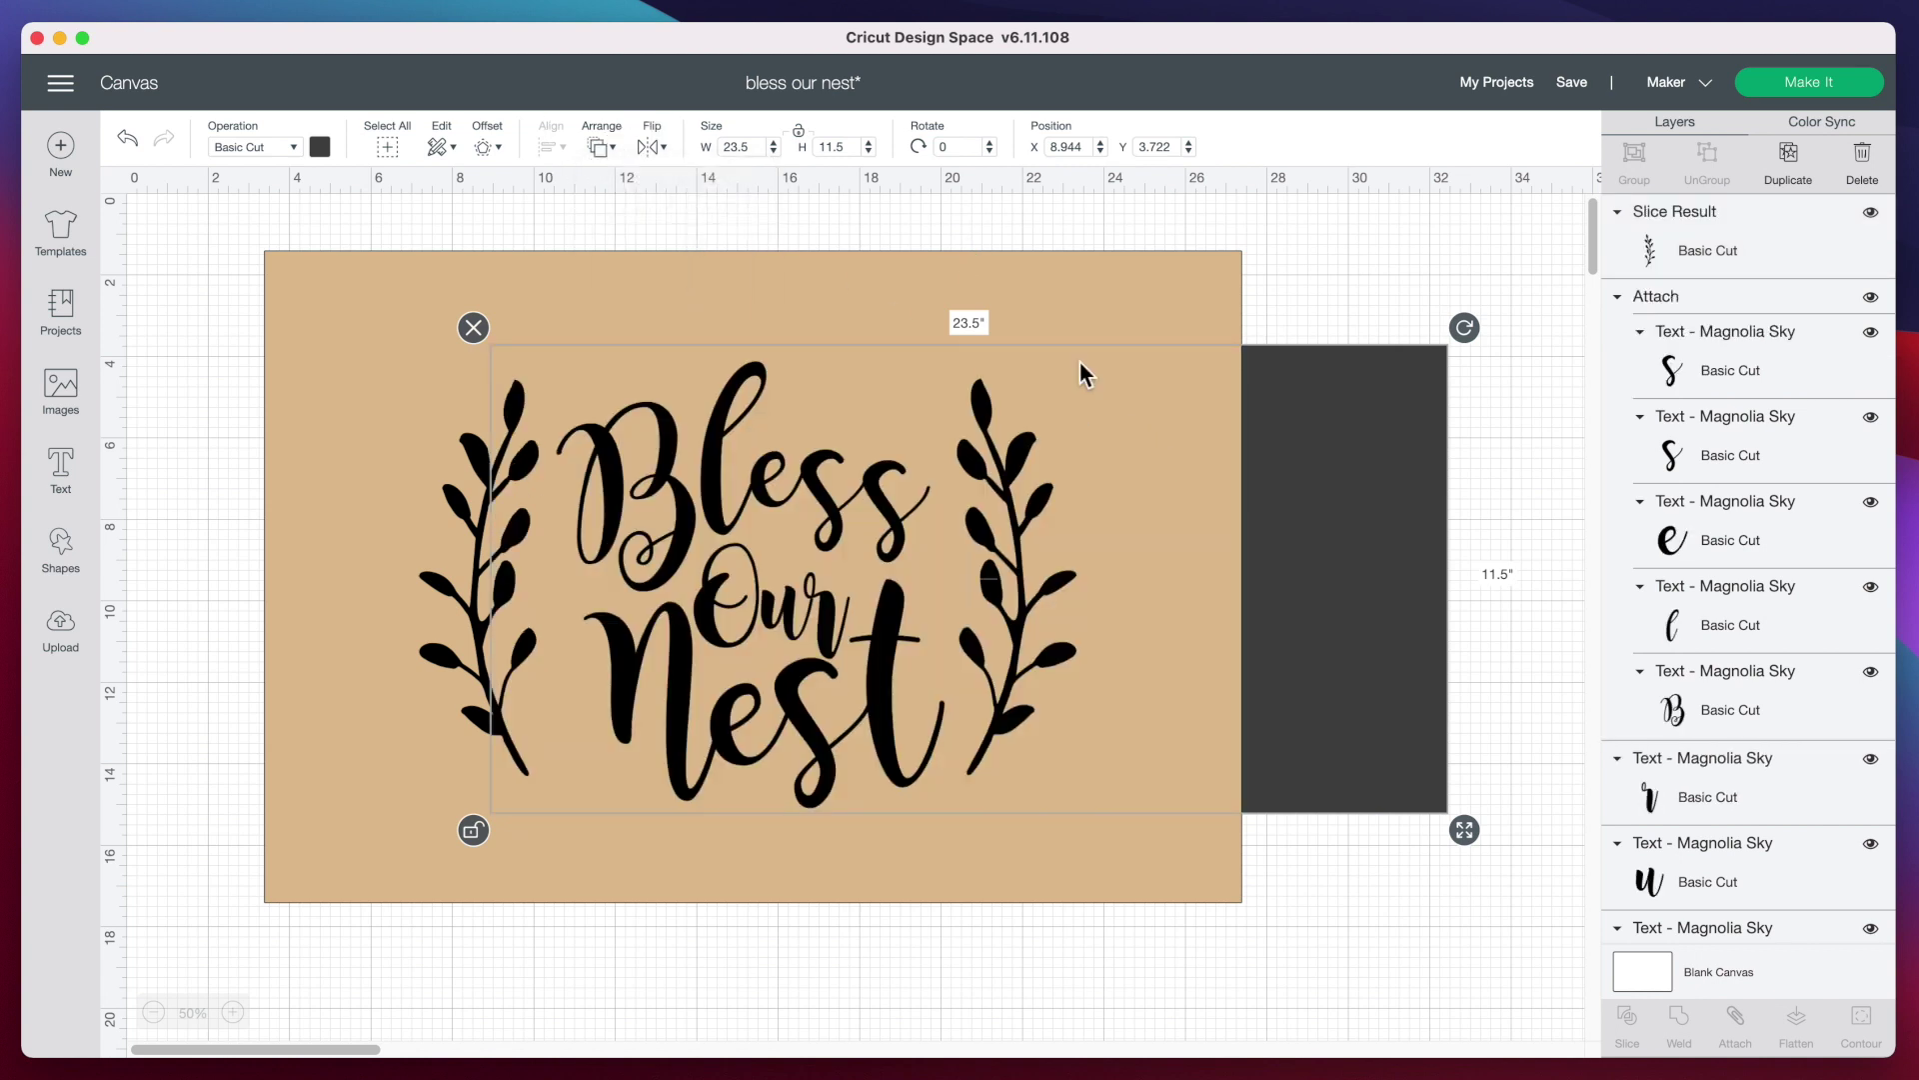
- Hide the tan rectangle and center the dark rectangle behind the design at about X 3.69, Y 3.75 inches
{"action": "left_click", "coordinate": [1065, 302]}
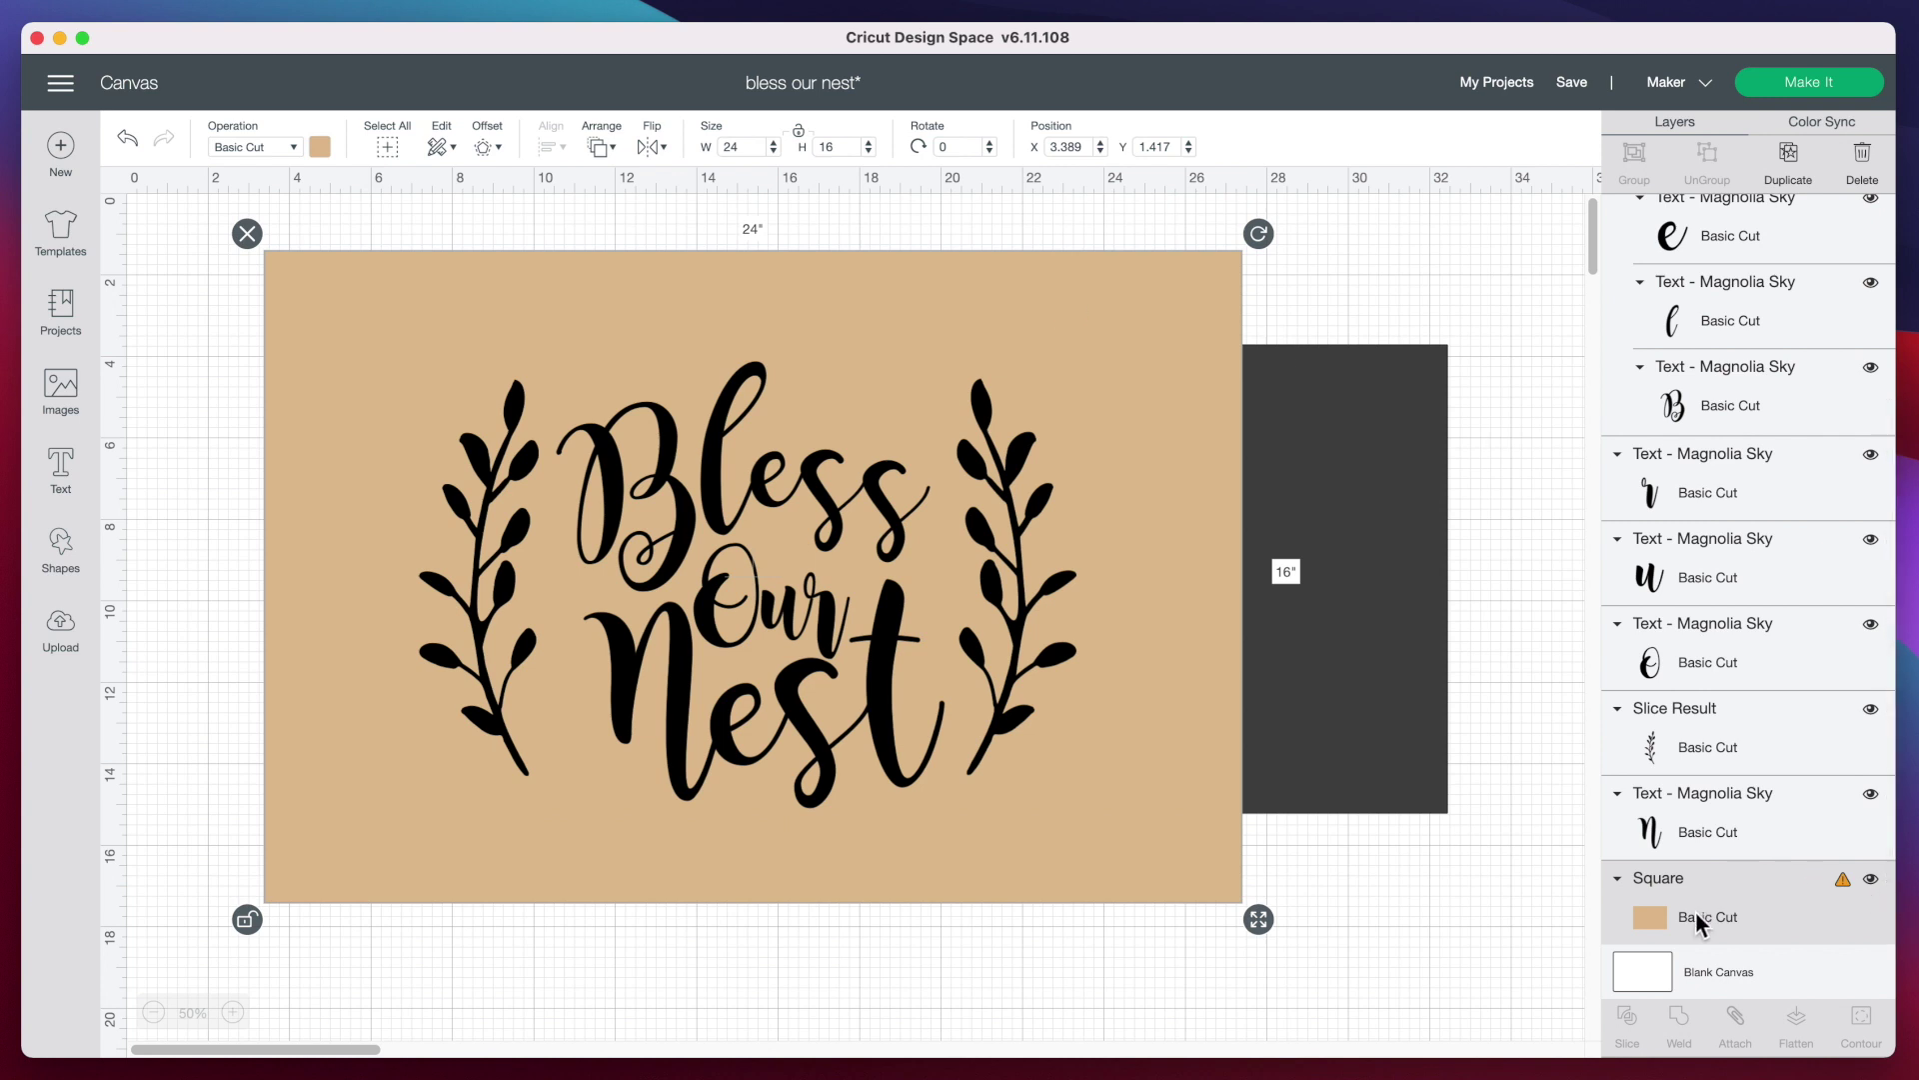
{"action": "left_click", "coordinate": [1880, 890]}
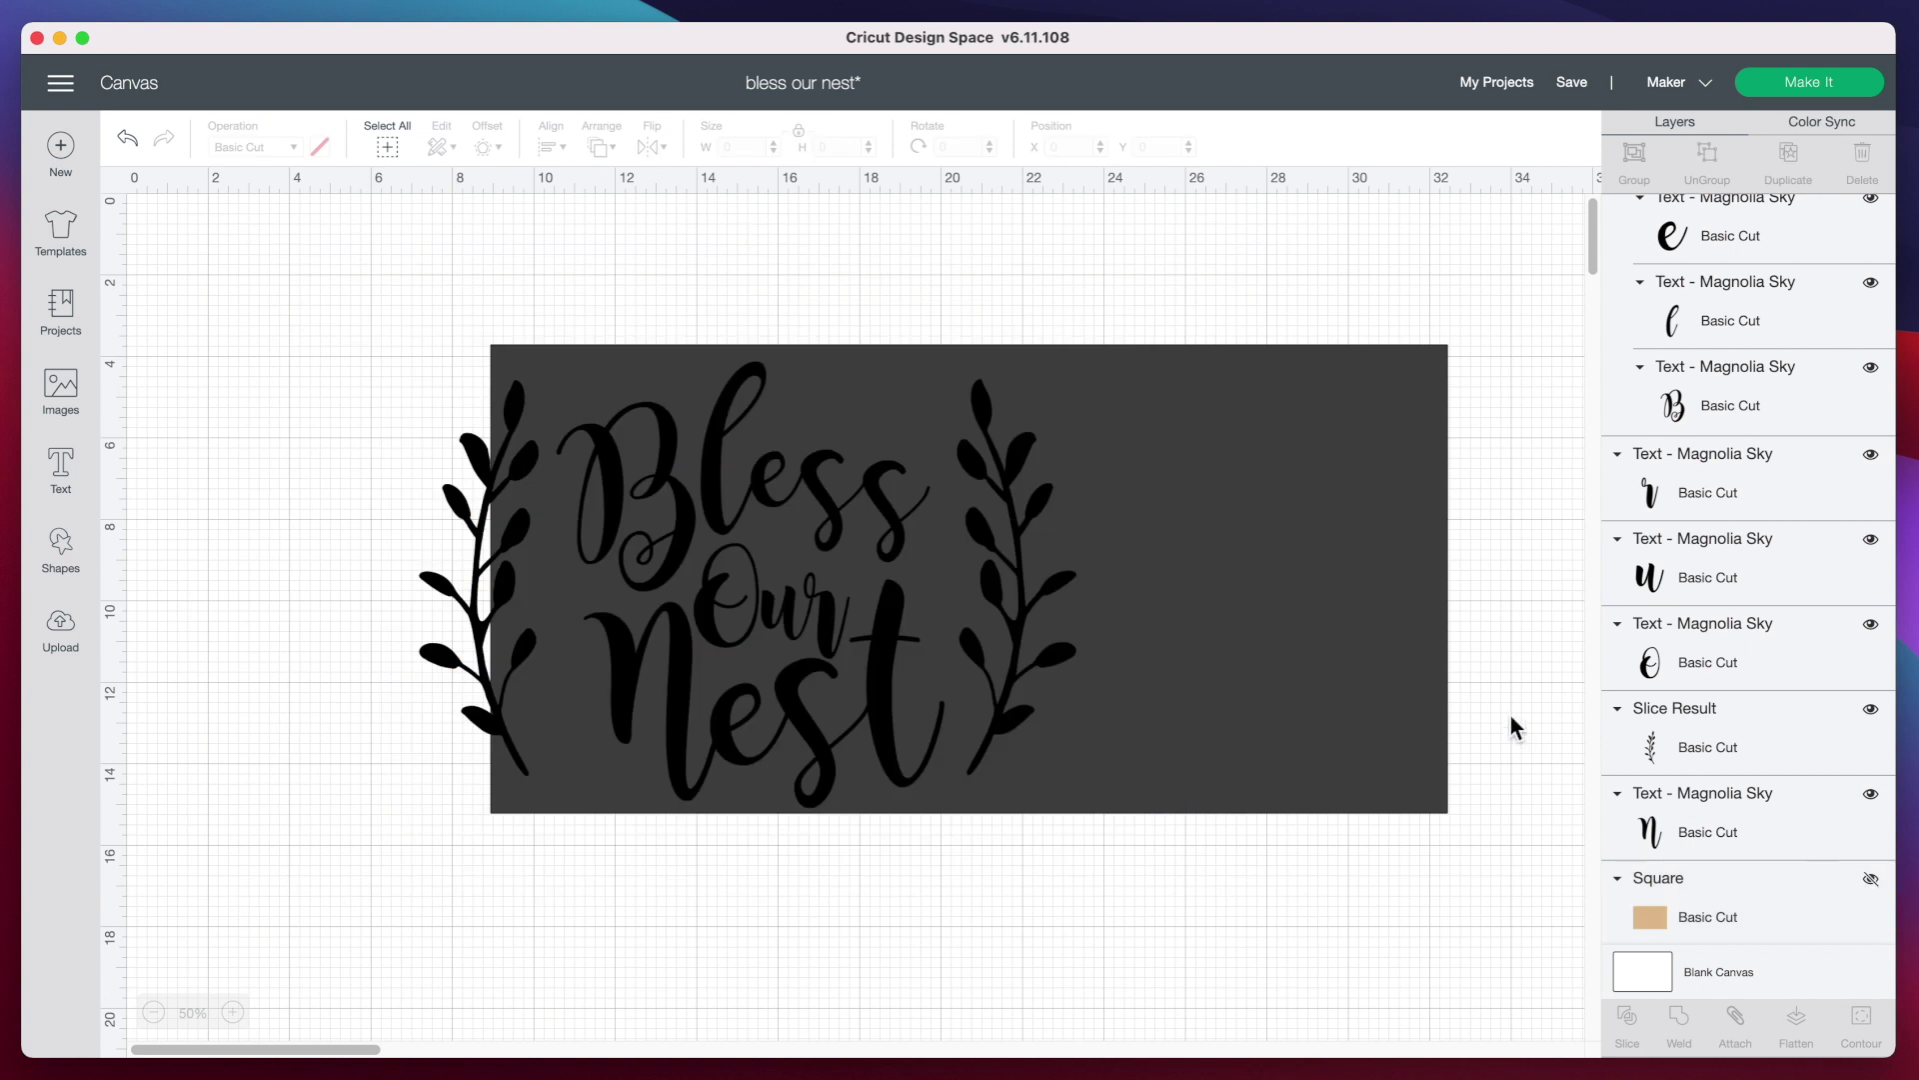
{"action": "left_click_drag", "start_coordinate": [1408, 616], "coordinate": [1195, 609]}
{"action": "left_click", "coordinate": [933, 692]}
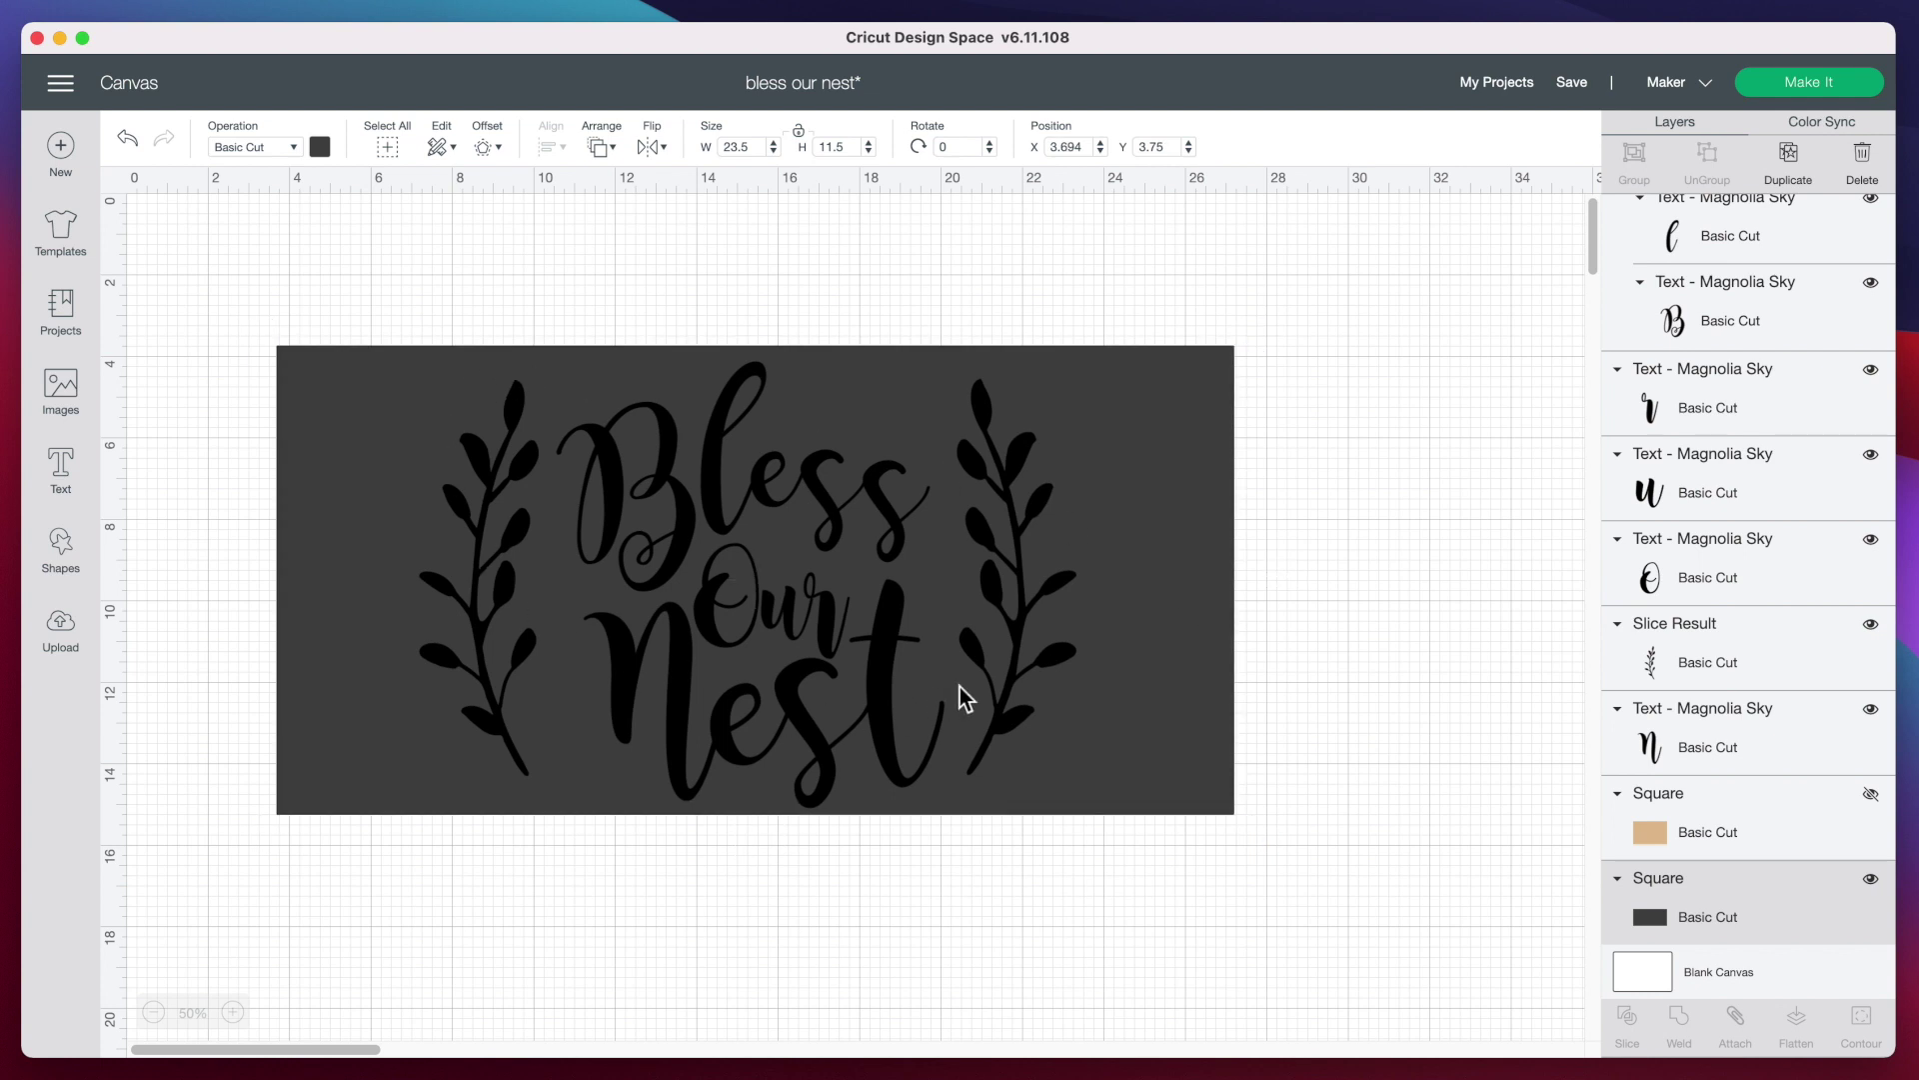
- Undo a trial move of the dark rectangle and delete that rectangle from the canvas
{"action": "left_click", "coordinate": [1054, 571]}
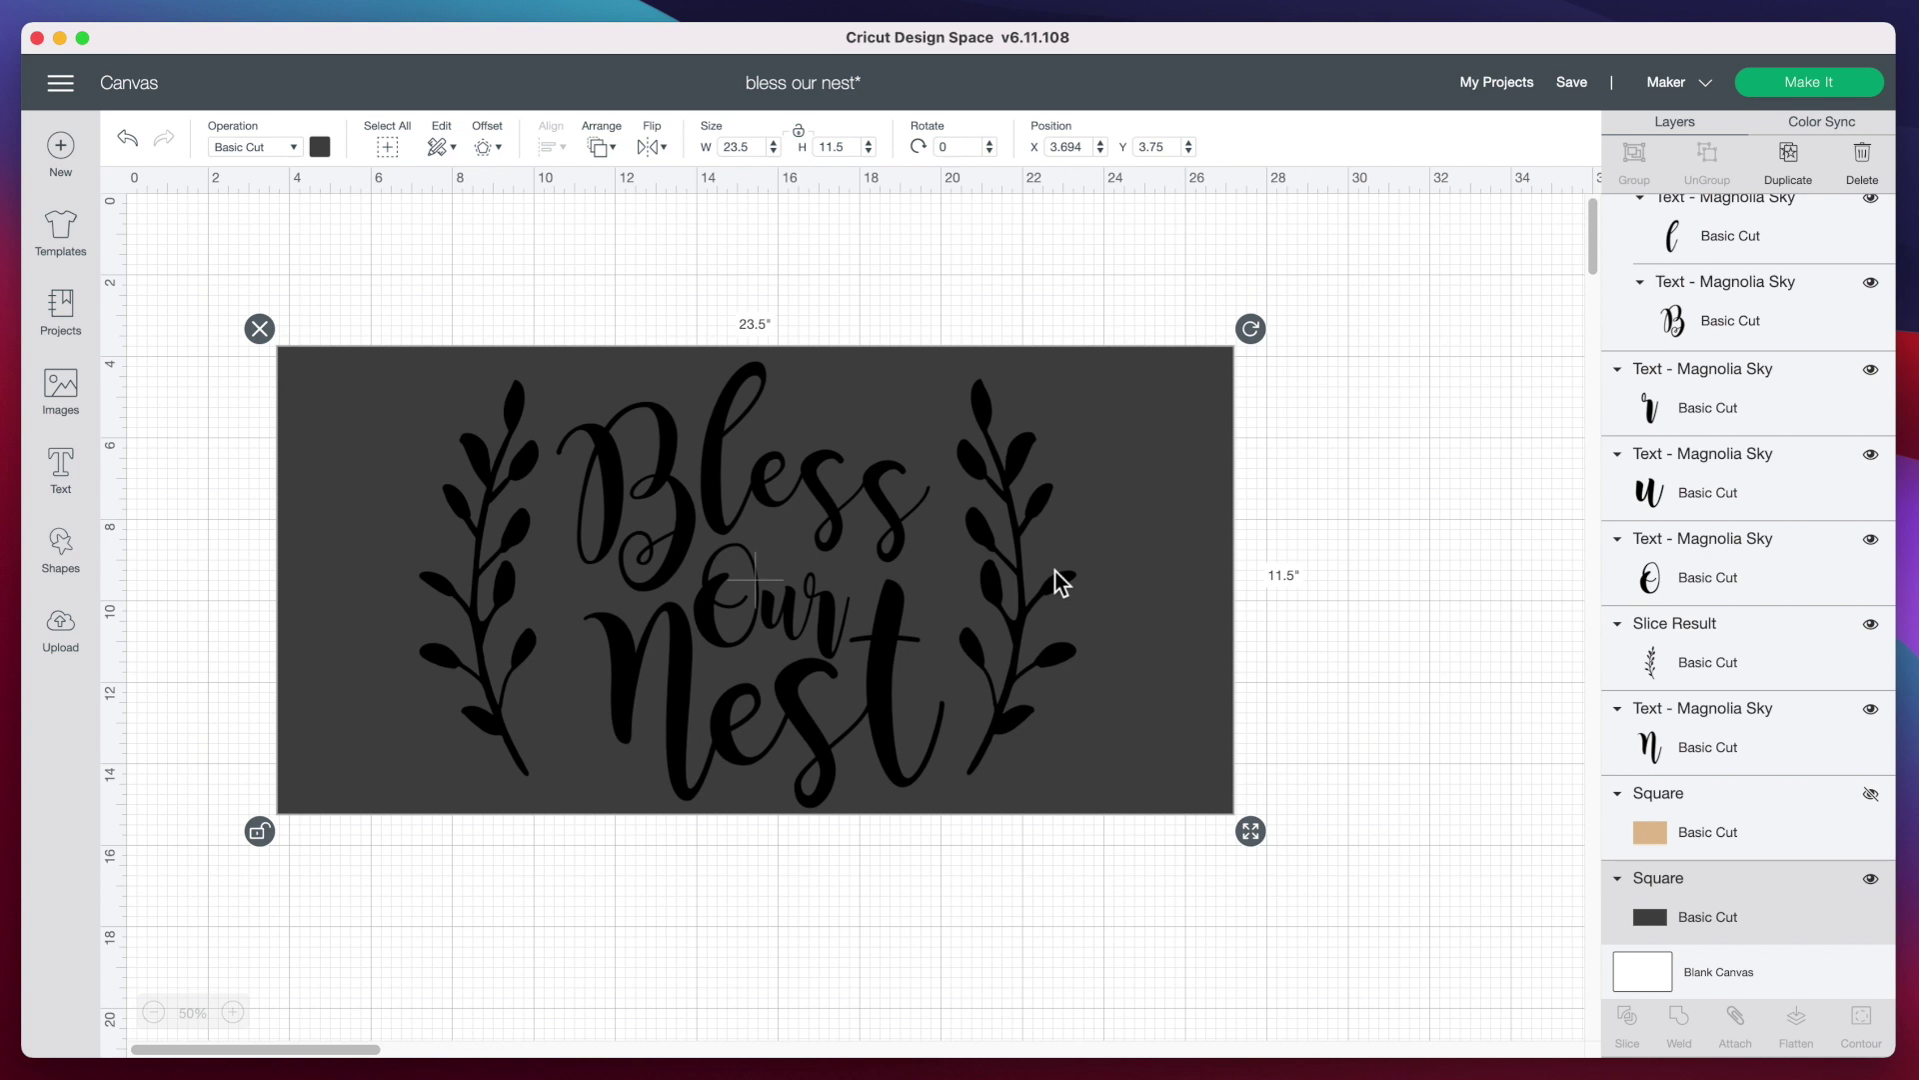
{"action": "left_click_drag", "start_coordinate": [1068, 524], "coordinate": [1263, 560]}
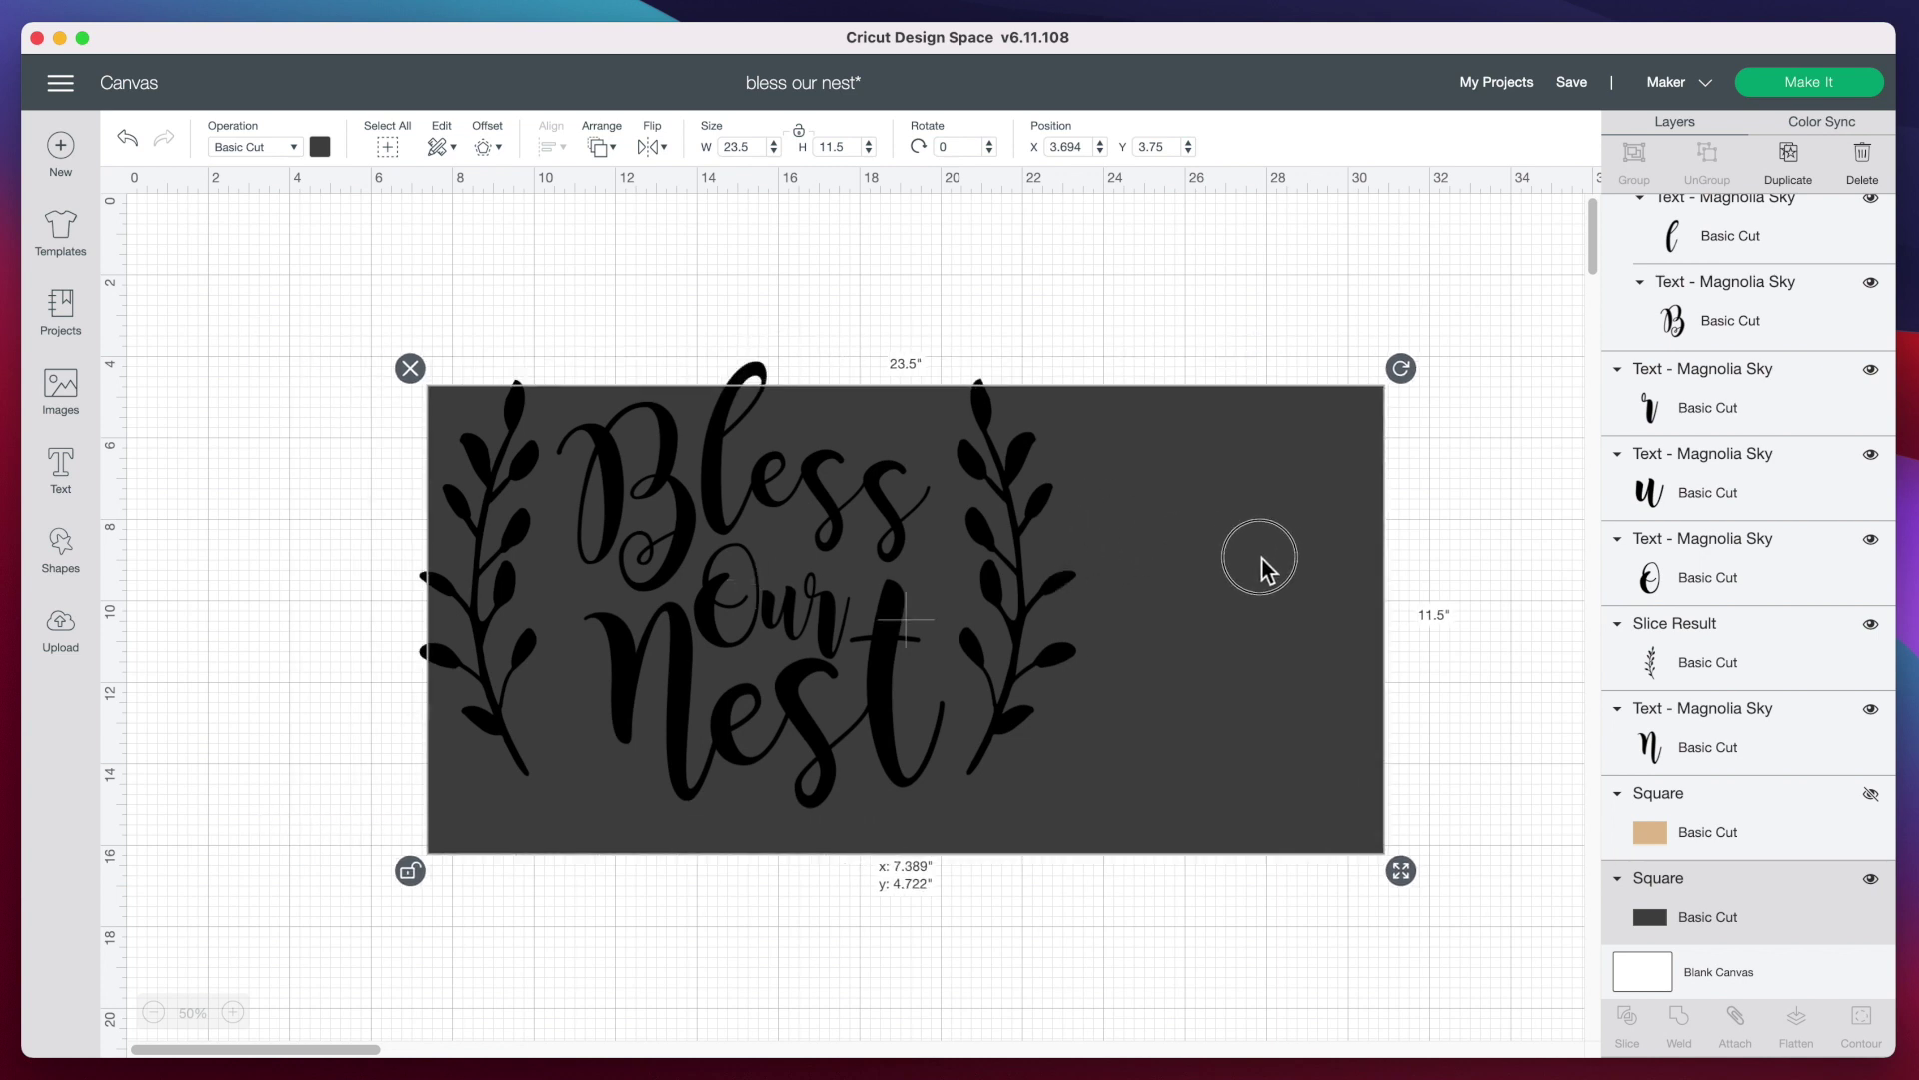
{"action": "key", "text": "super+z"}
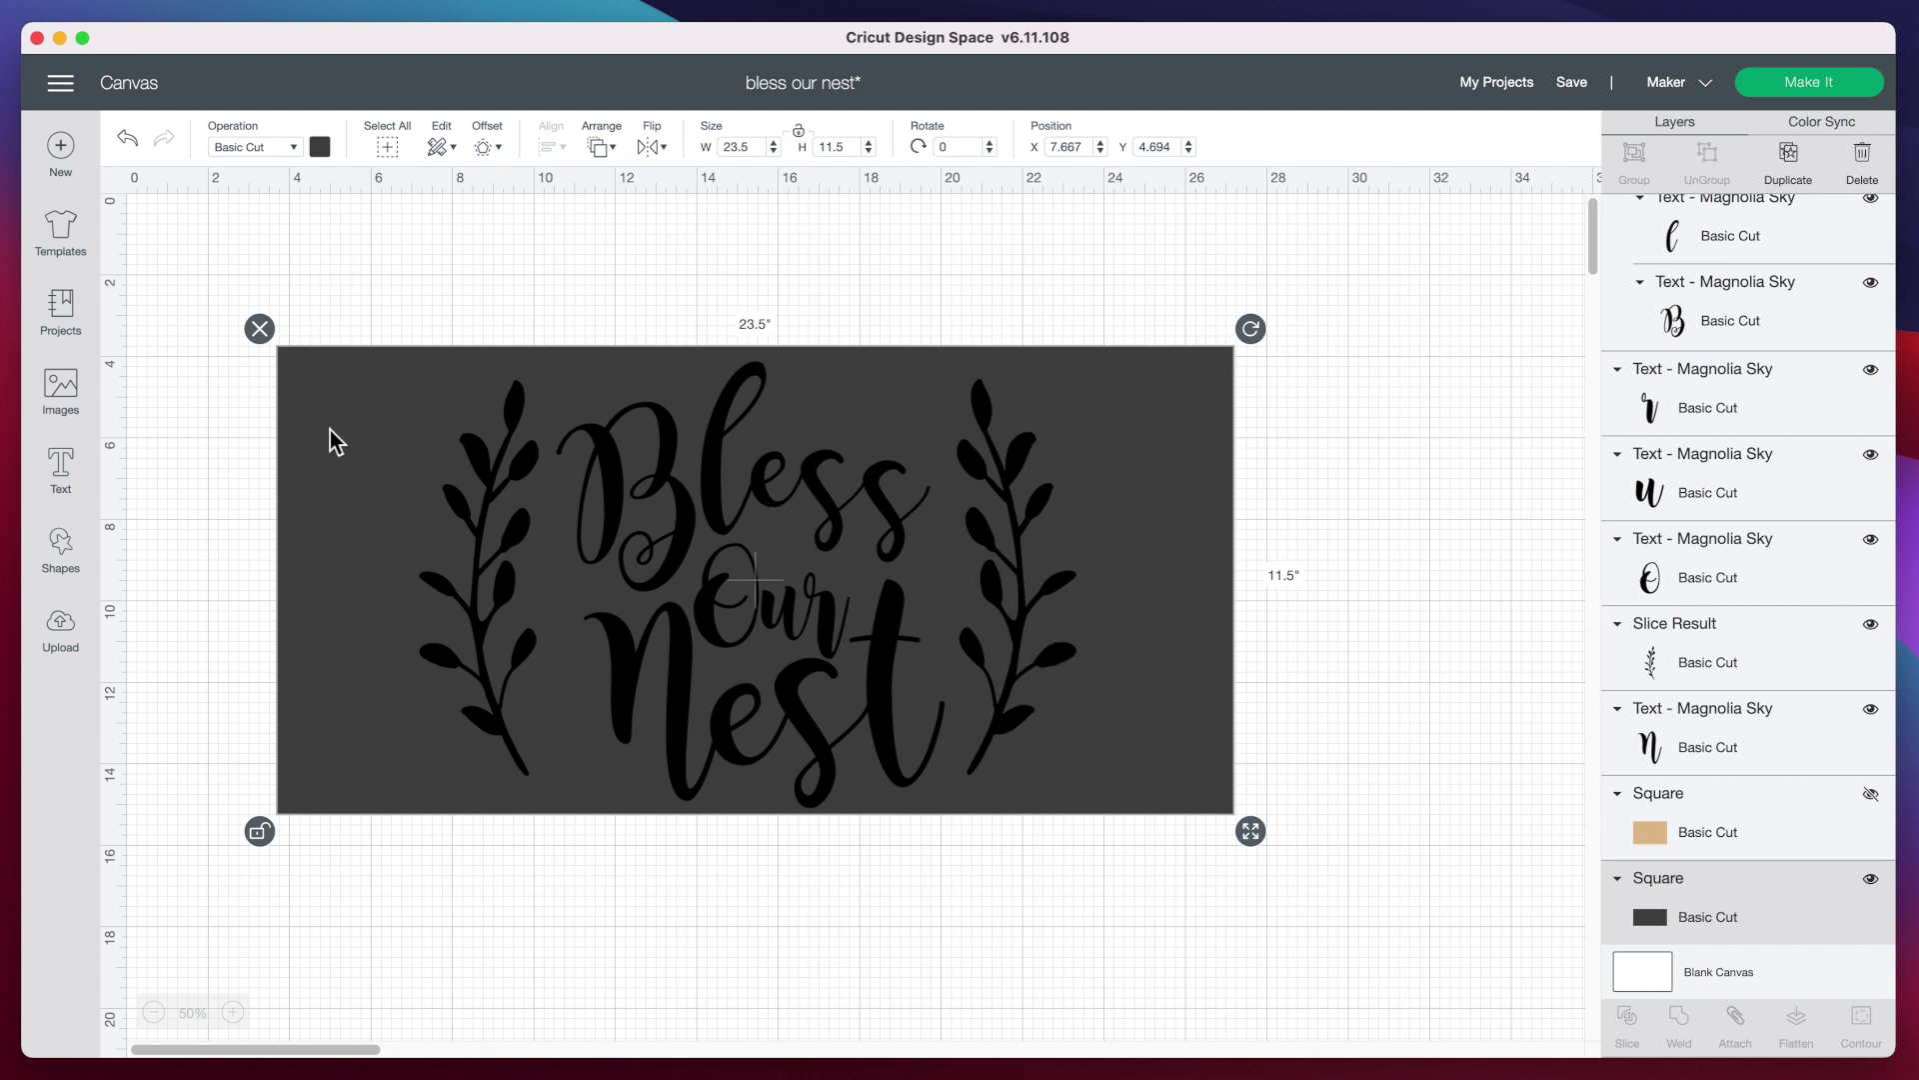
{"action": "left_click", "coordinate": [257, 328]}
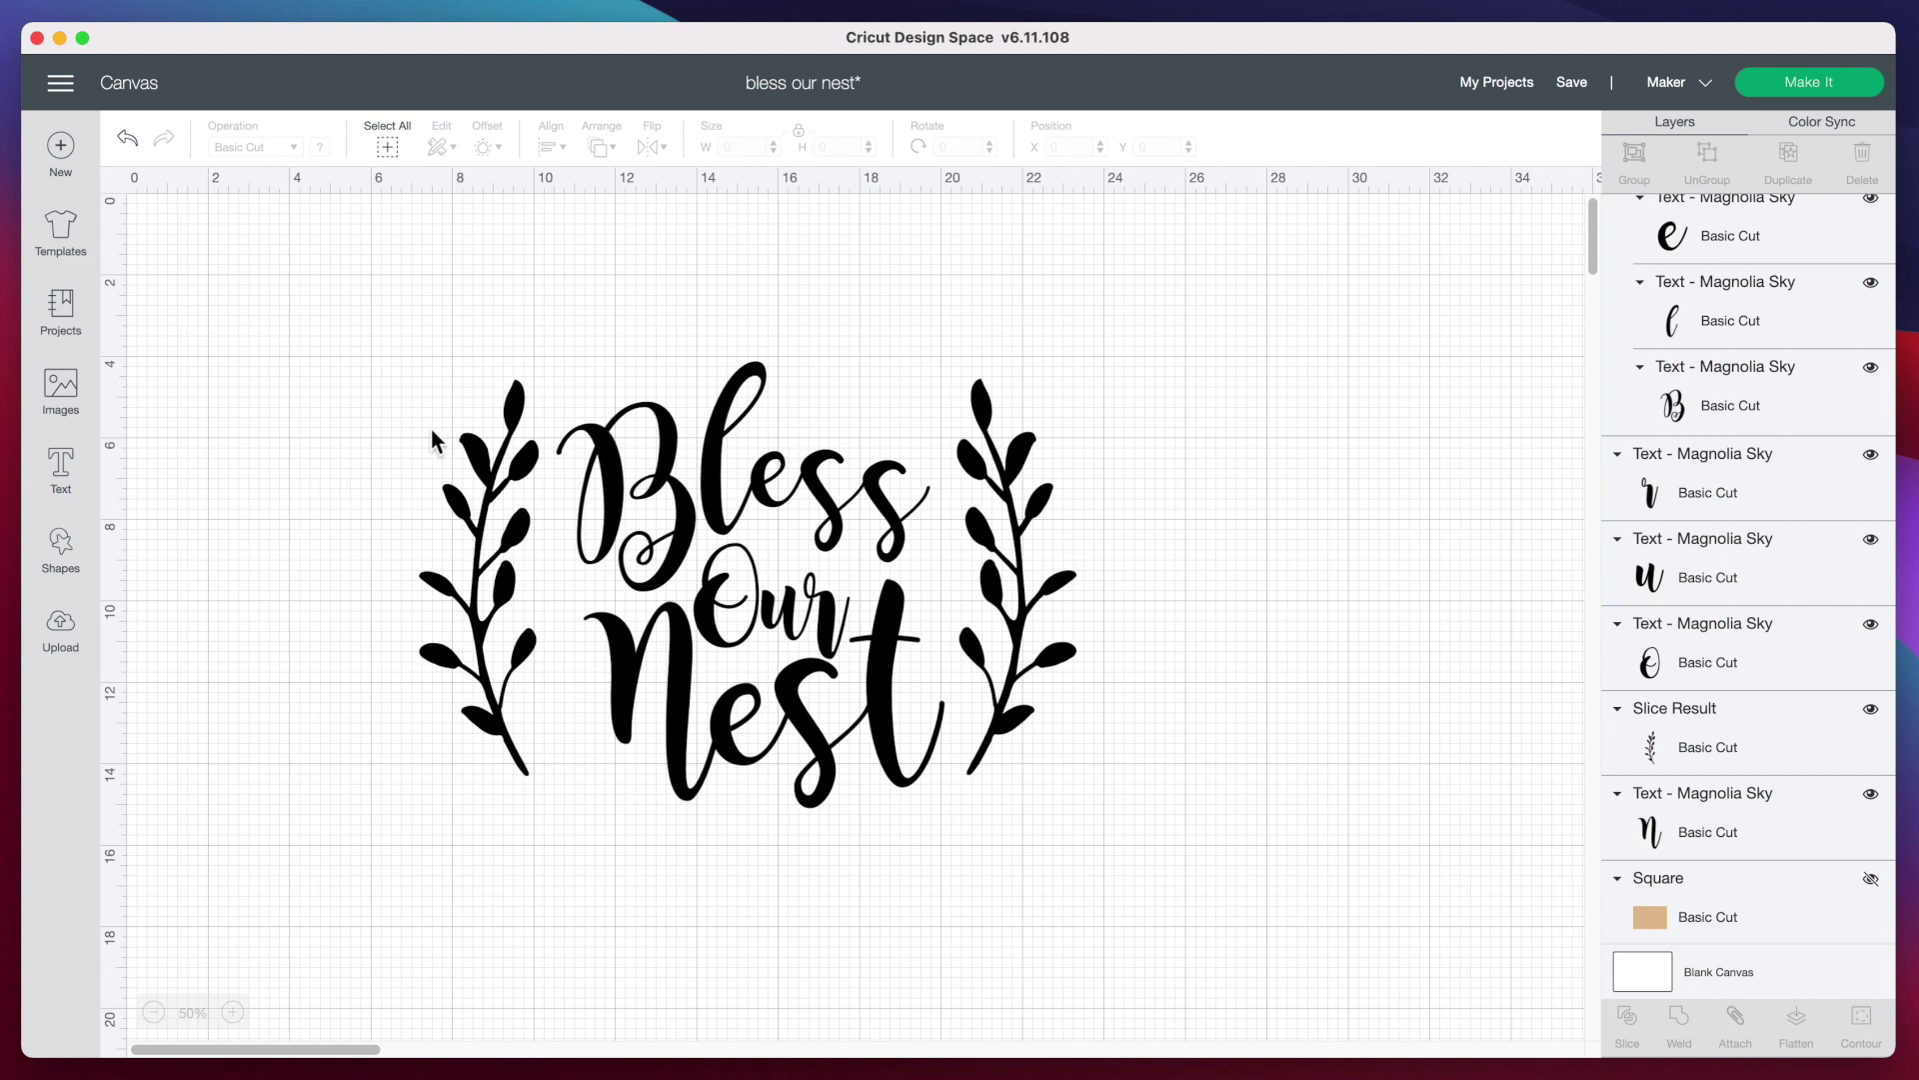
- Select the whole "Bless Our Nest" lettering with both branches and attach everything together
{"action": "left_click", "coordinate": [671, 520]}
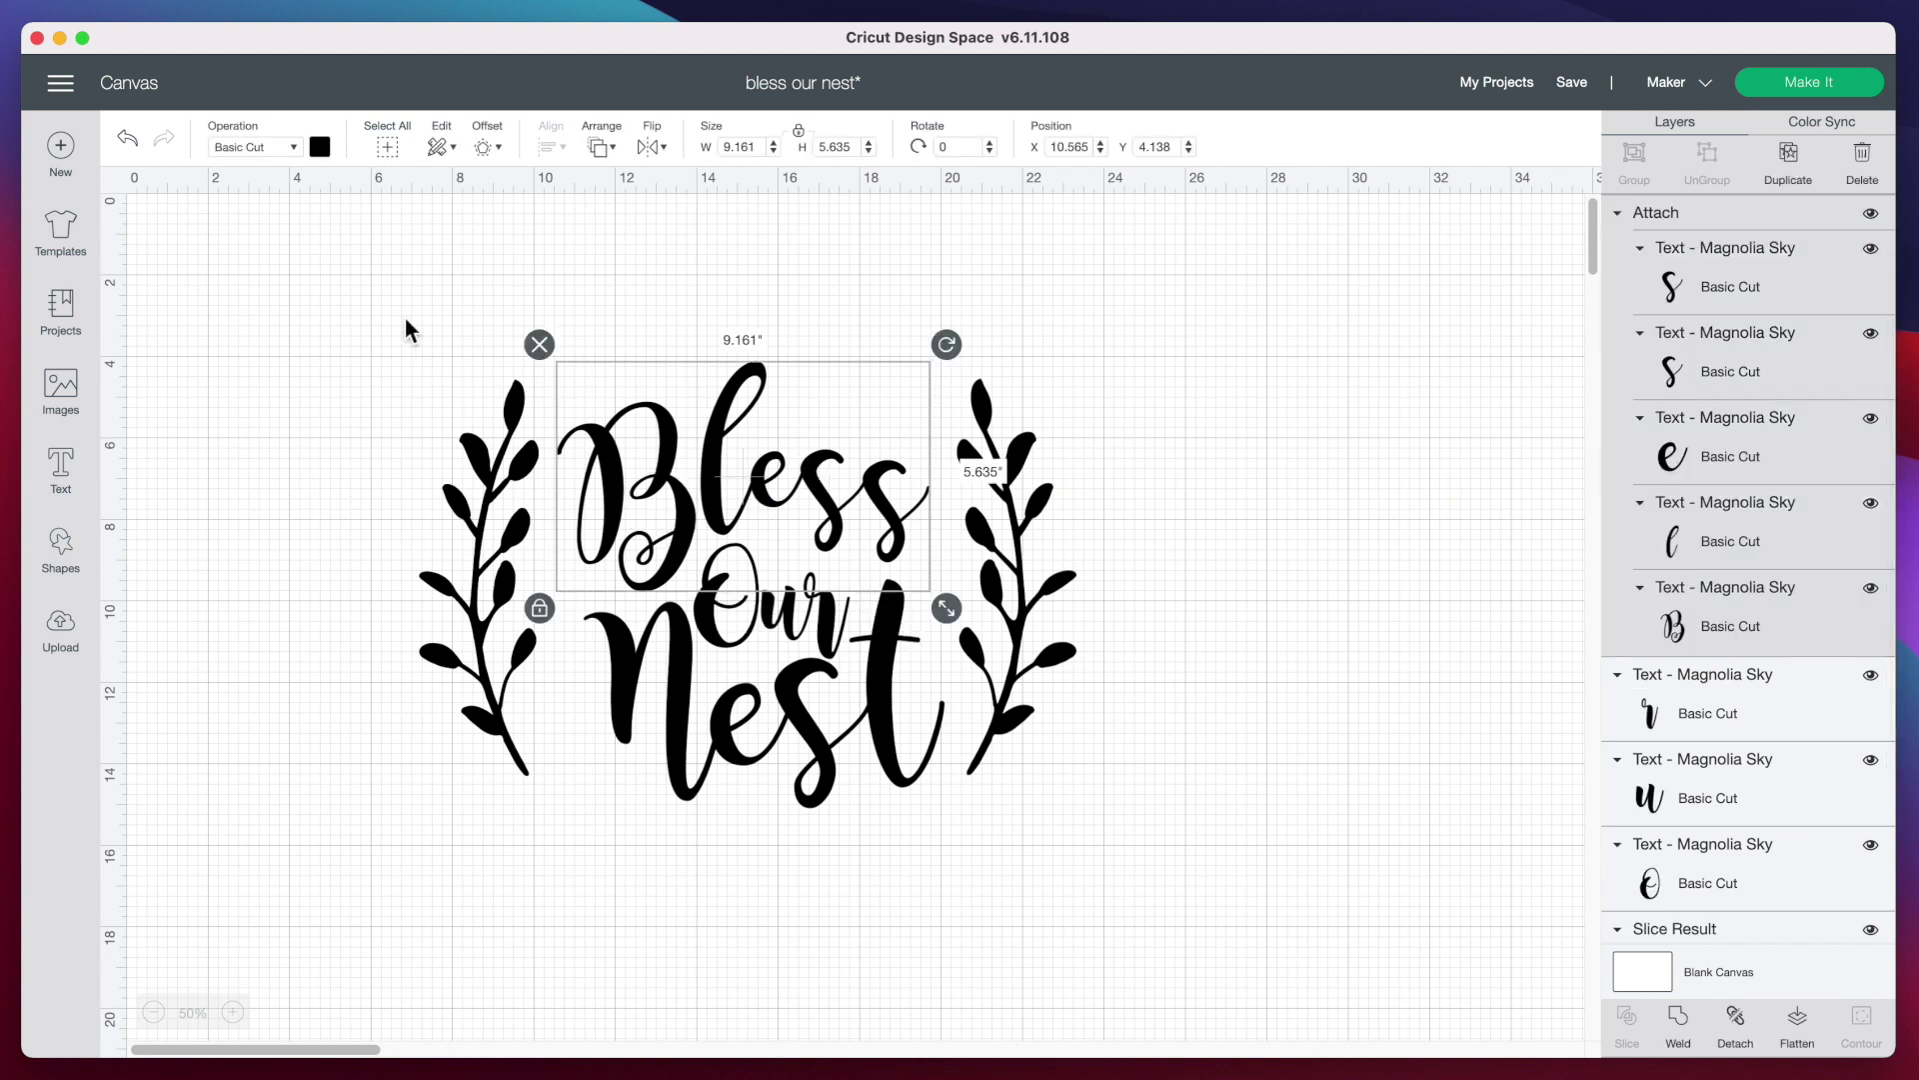
{"action": "left_click", "coordinate": [370, 305]}
{"action": "left_click_drag", "start_coordinate": [306, 273], "coordinate": [1160, 858]}
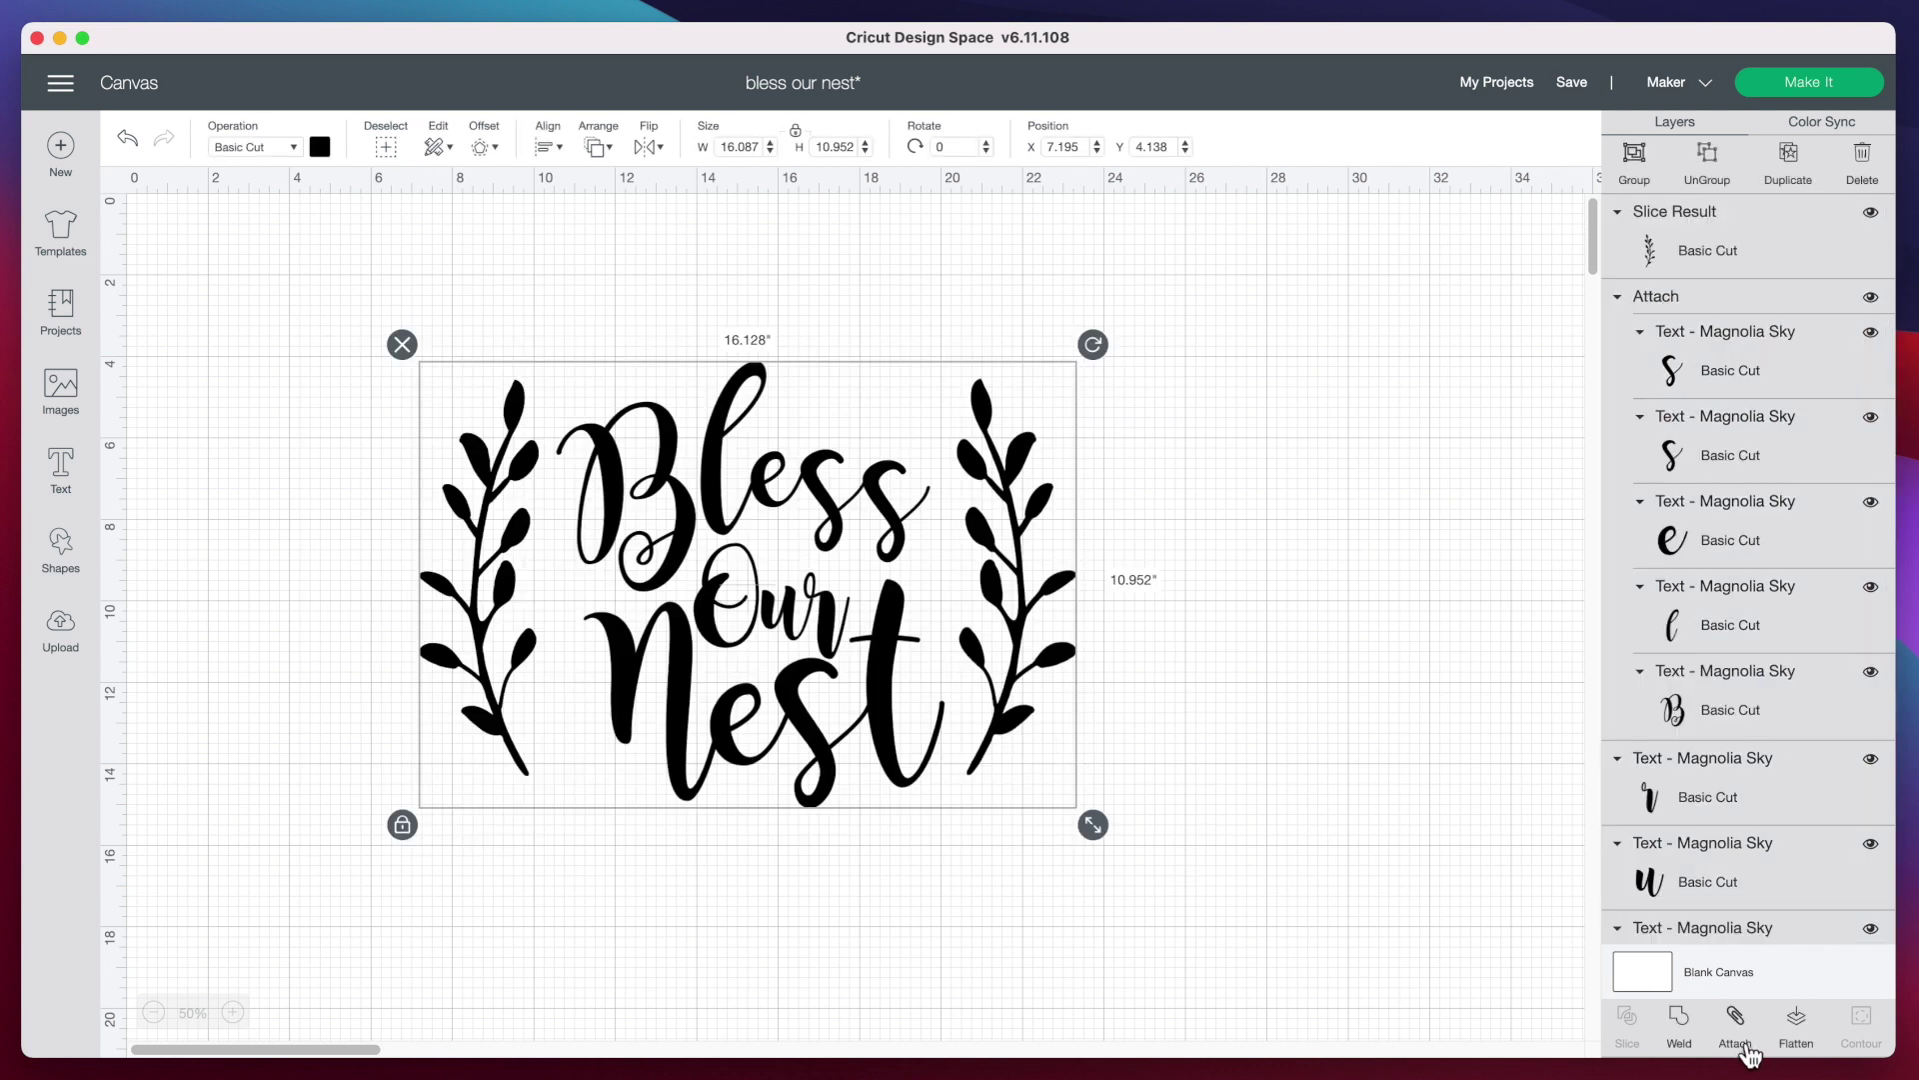
{"action": "left_click", "coordinate": [1758, 1055]}
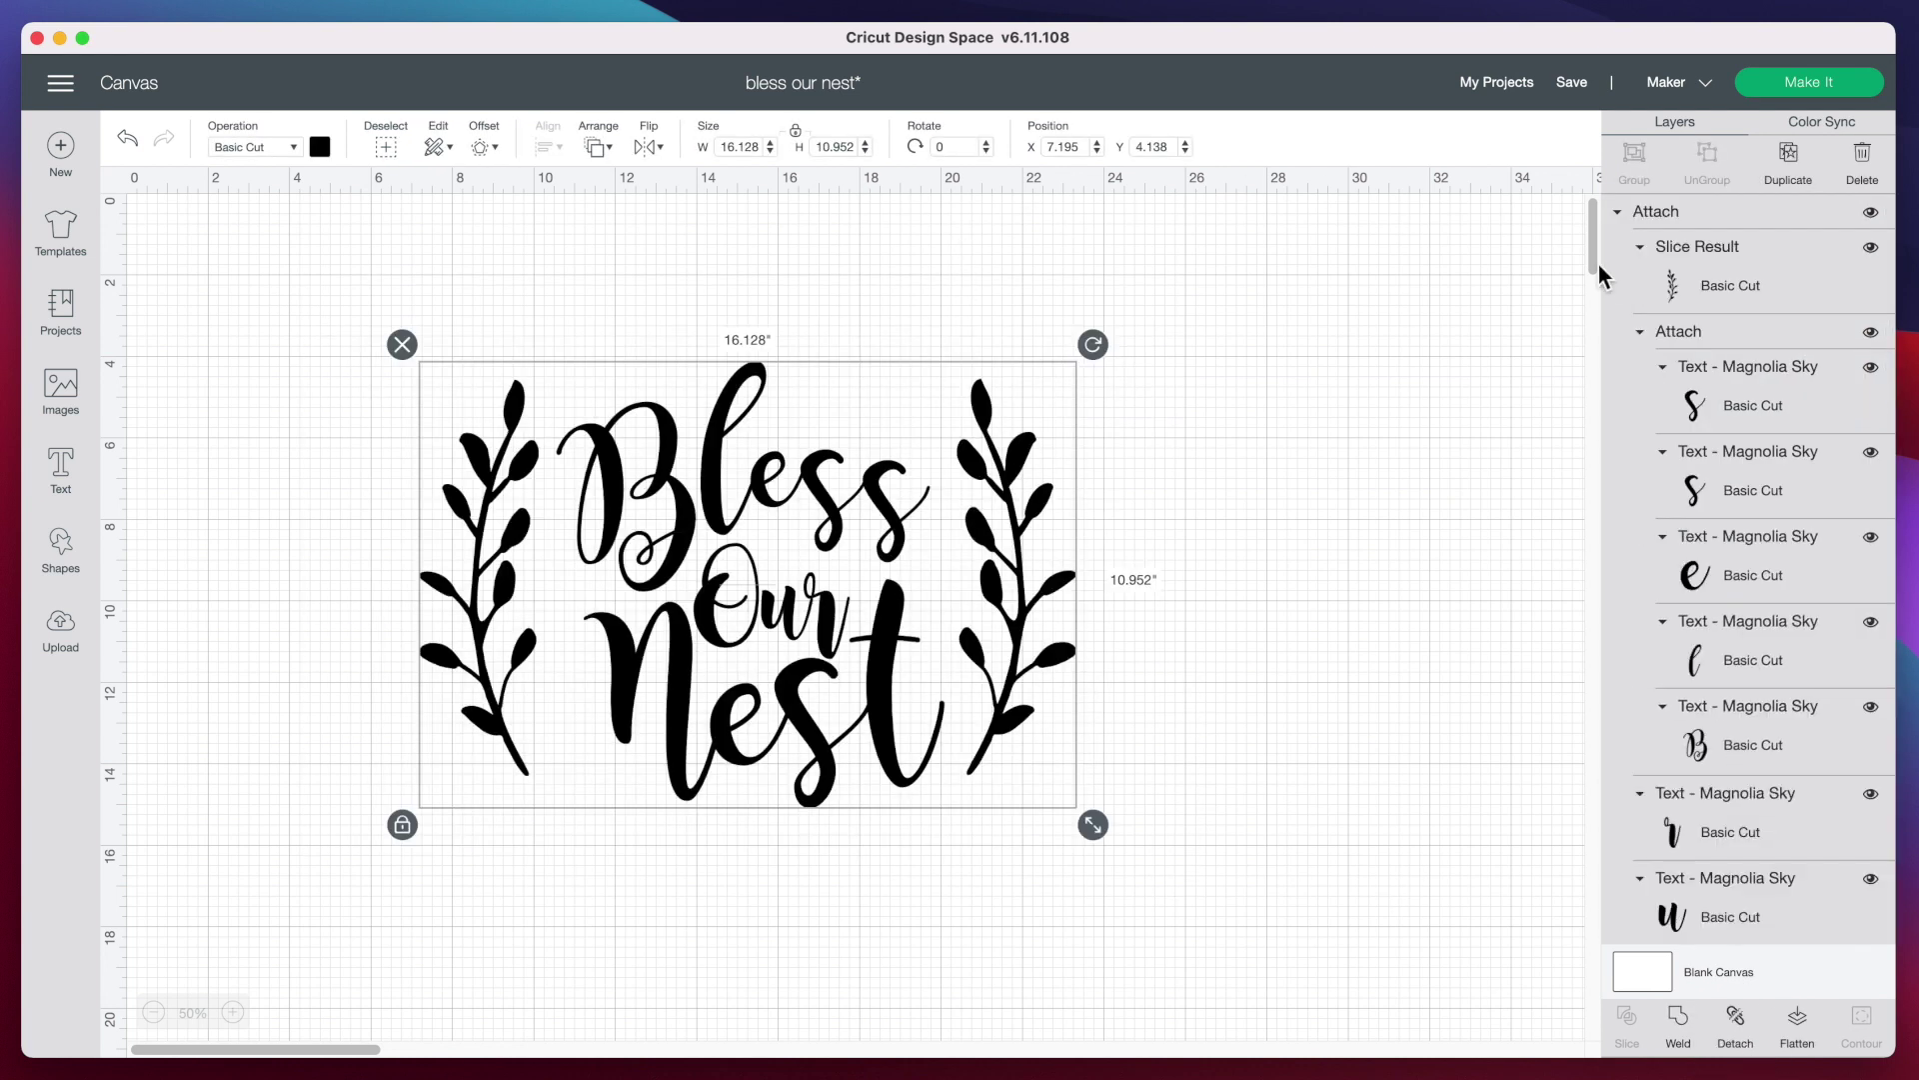
- Duplicate the attached design and hide the duplicate as a backup copy
{"action": "left_click", "coordinate": [1790, 160]}
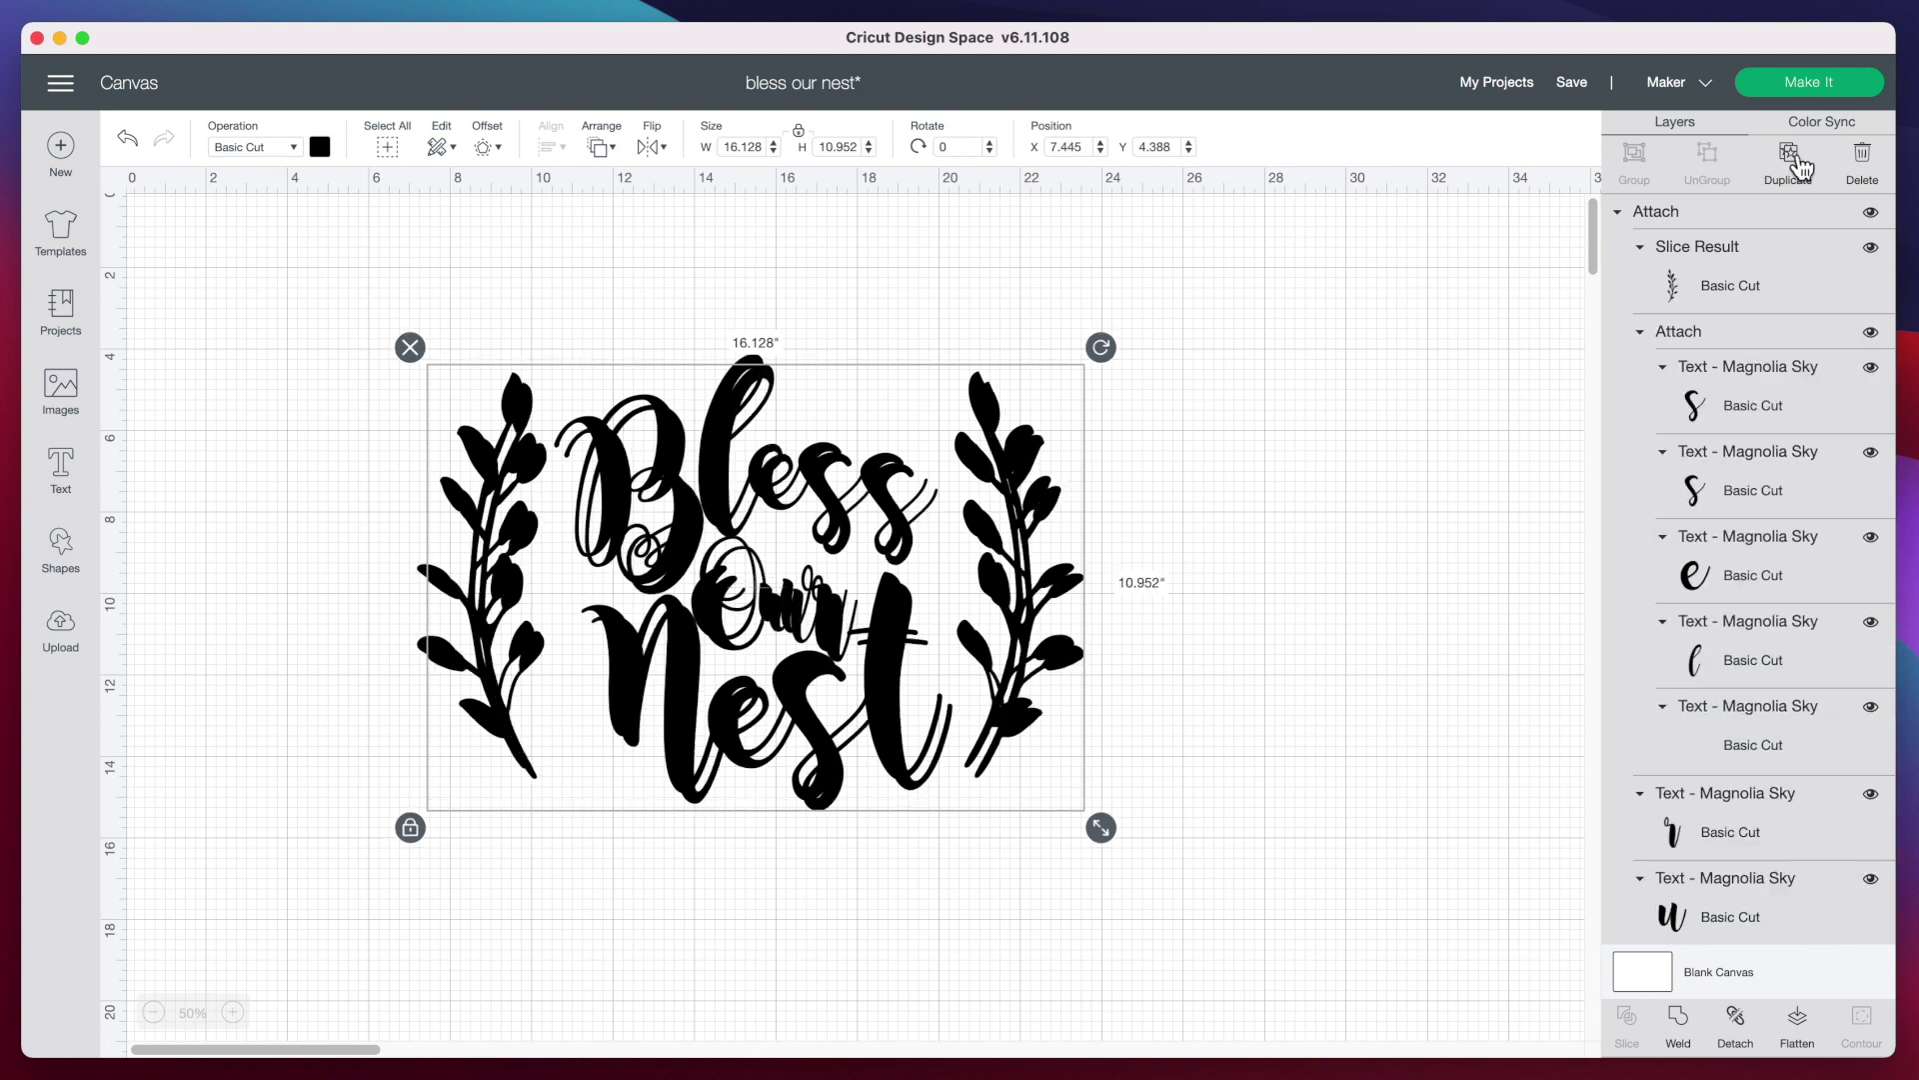
{"action": "left_click", "coordinate": [1871, 213]}
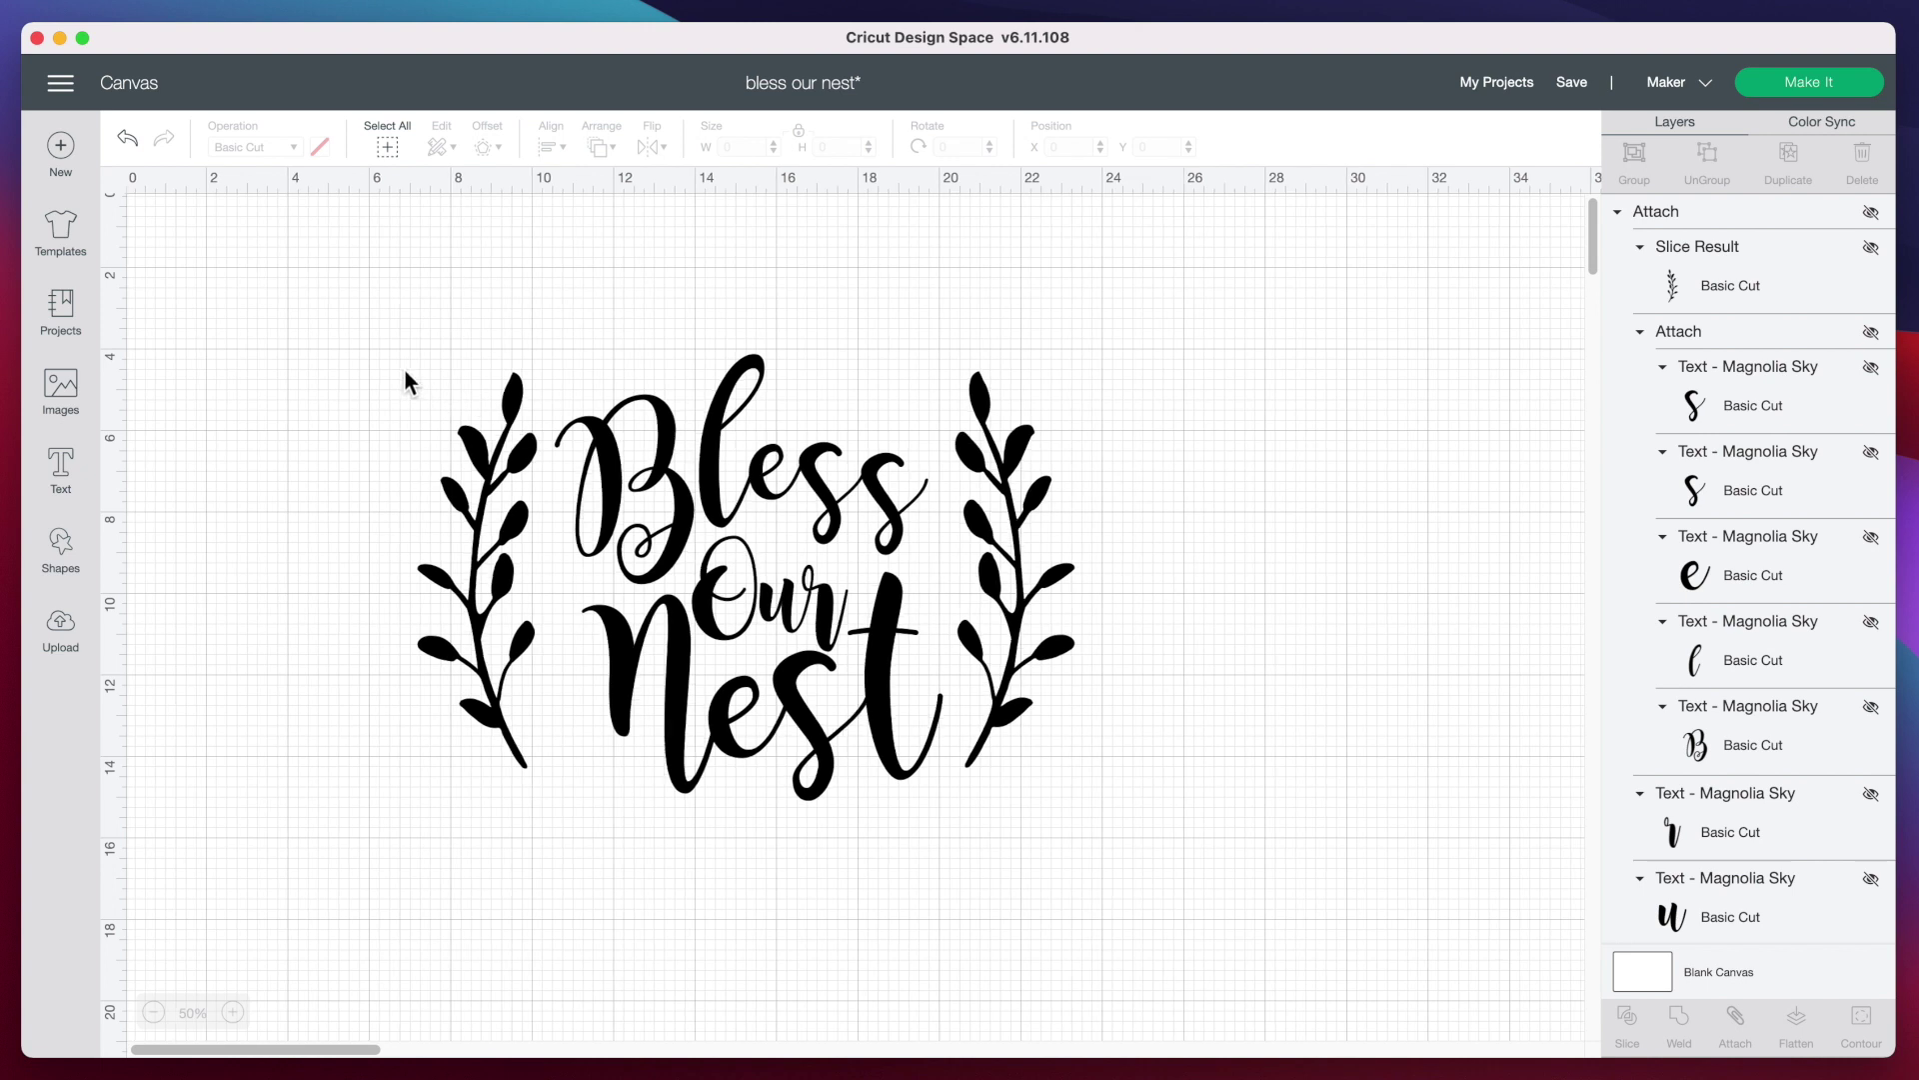
- Weld the visible "Bless Our Nest" design into one piece, and briefly show the attached backup copy before hiding it again
{"action": "left_click_drag", "start_coordinate": [287, 295], "coordinate": [1198, 845]}
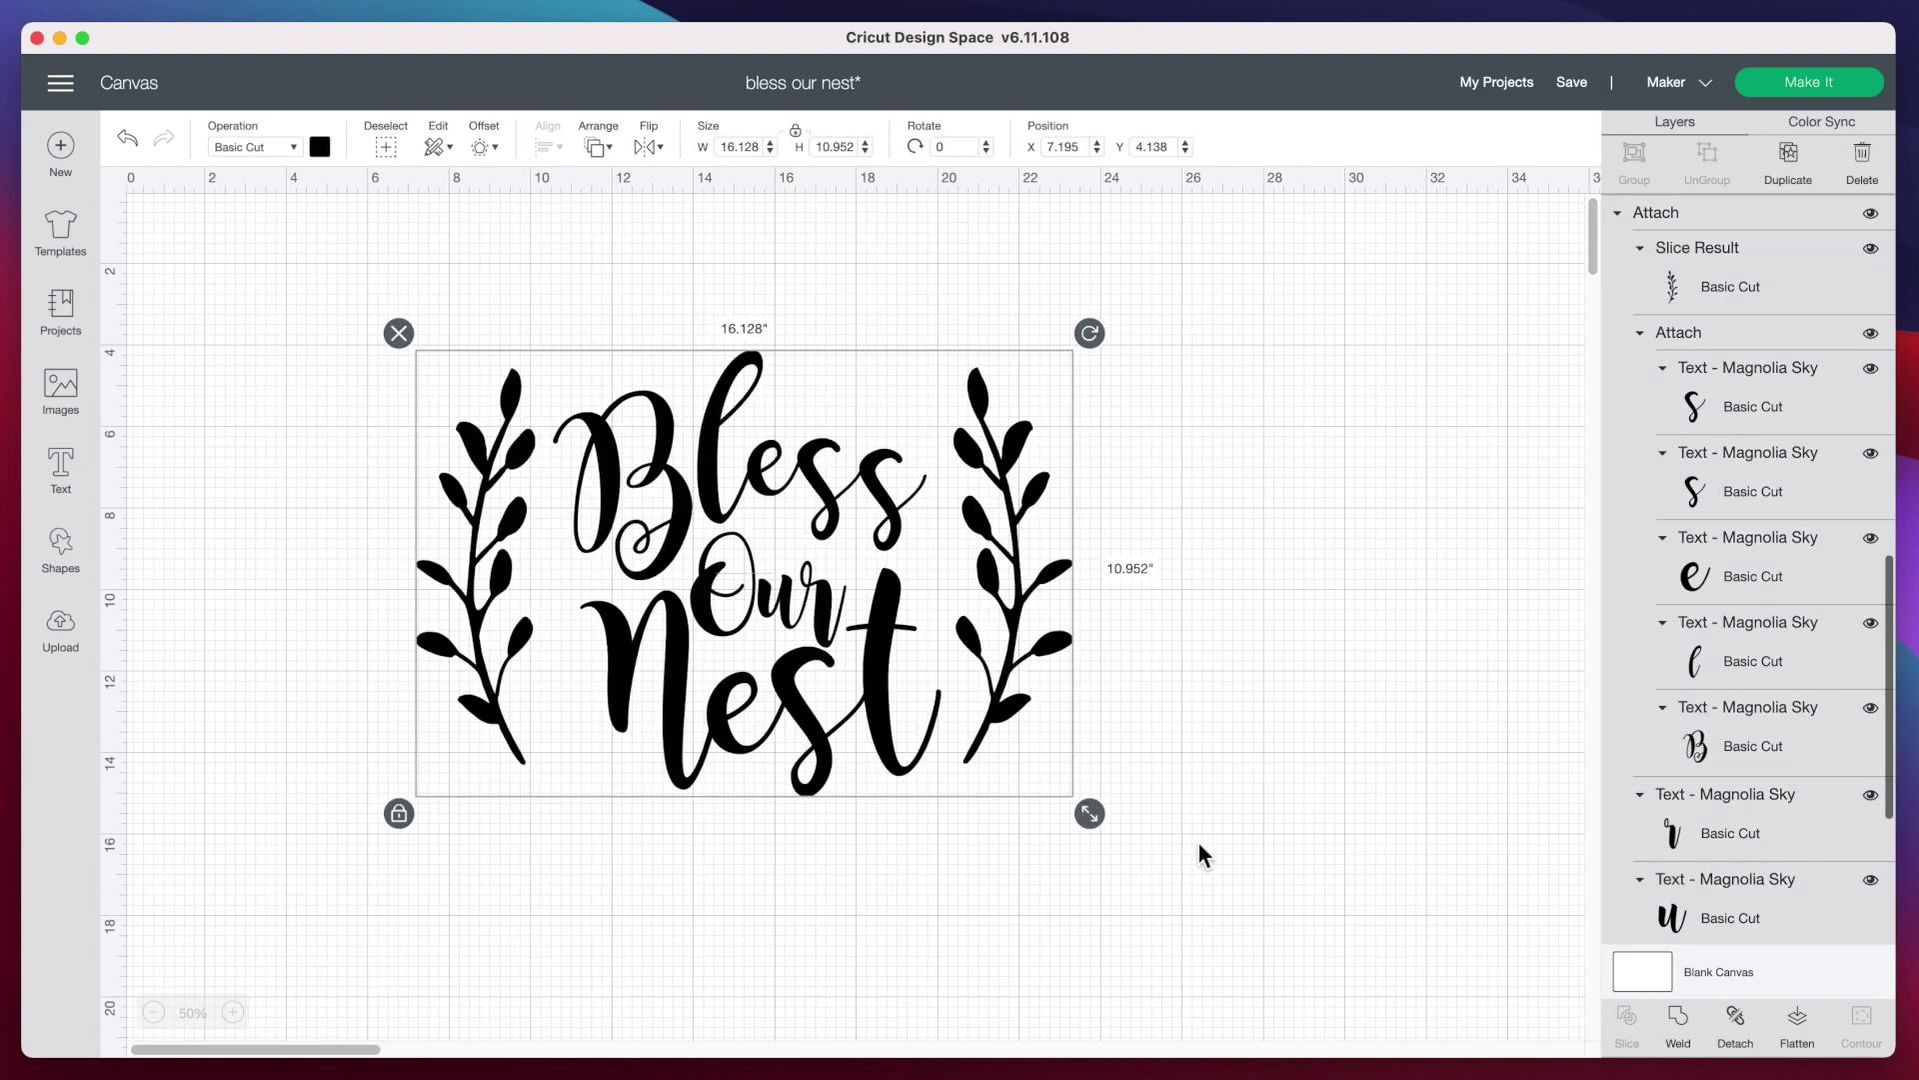
{"action": "left_click", "coordinate": [1684, 1034]}
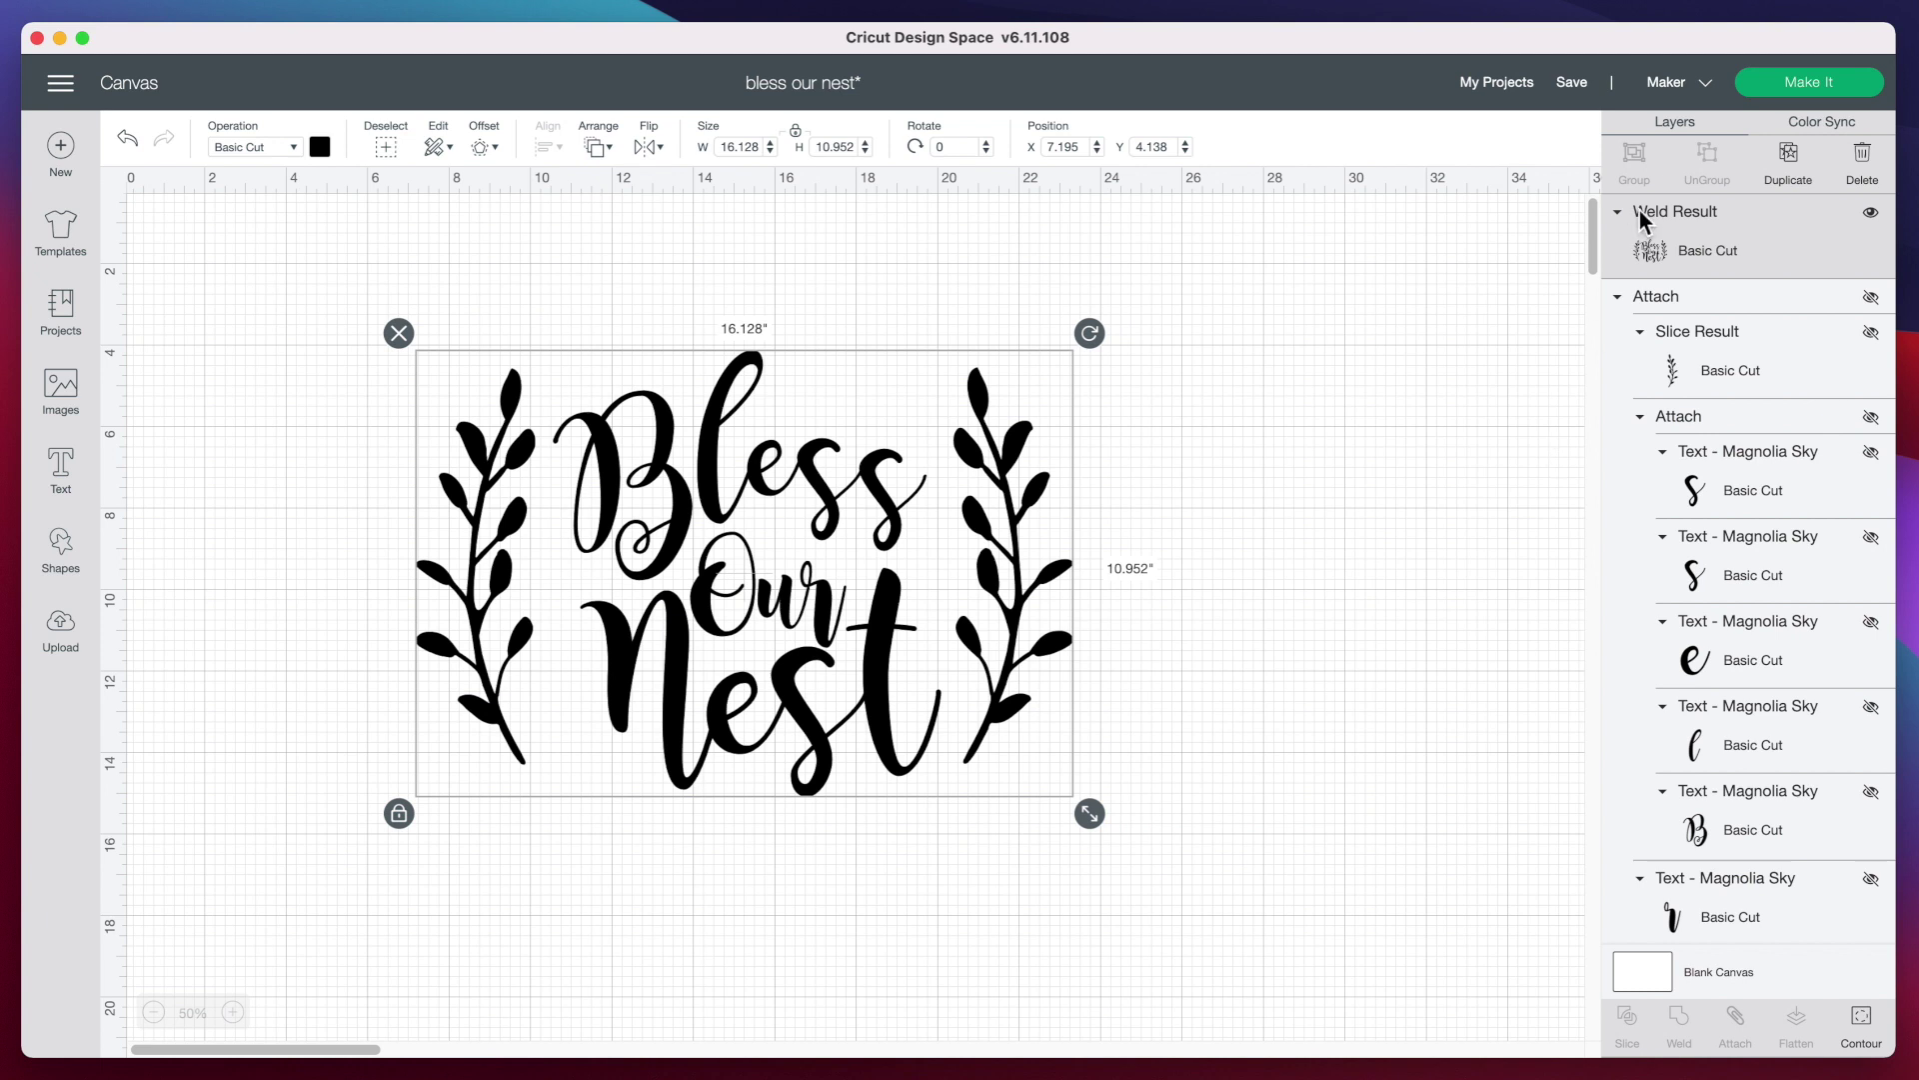
{"action": "left_click", "coordinate": [1870, 297]}
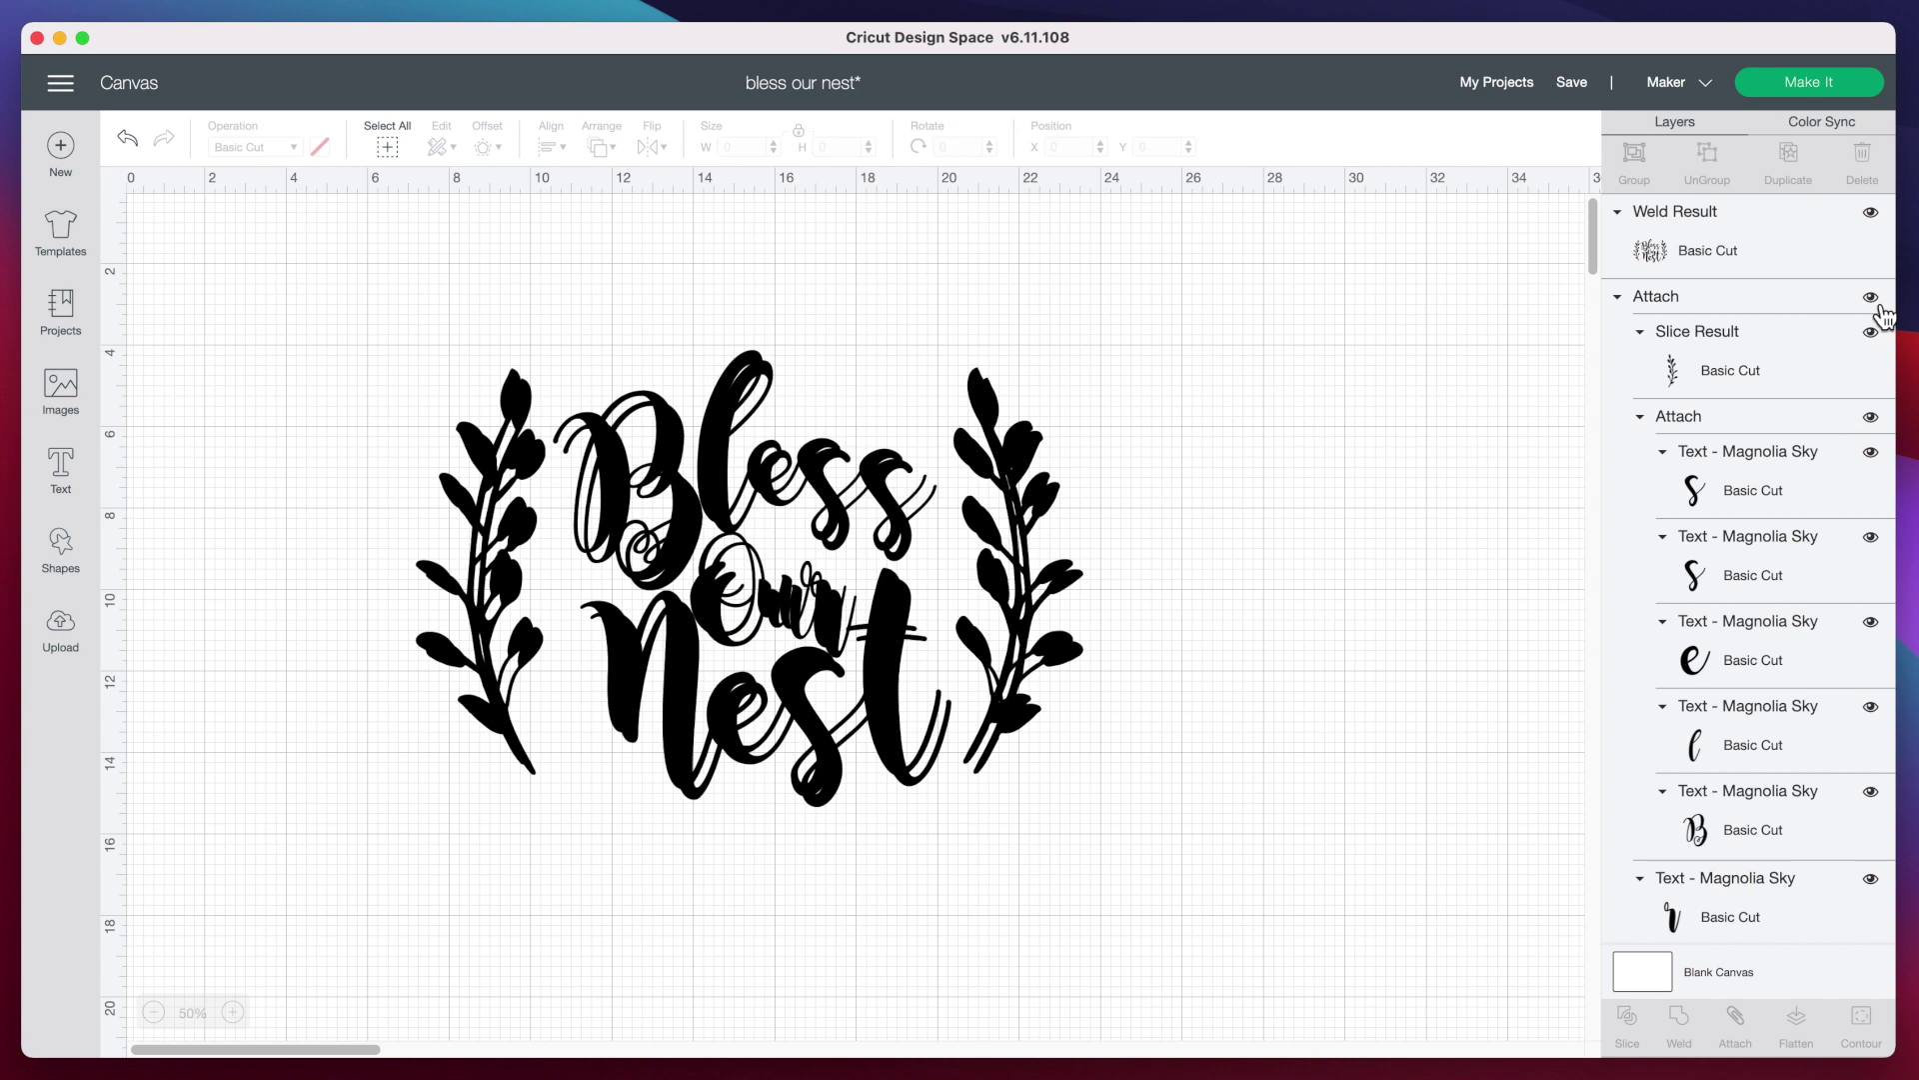
{"action": "left_click", "coordinate": [1880, 308]}
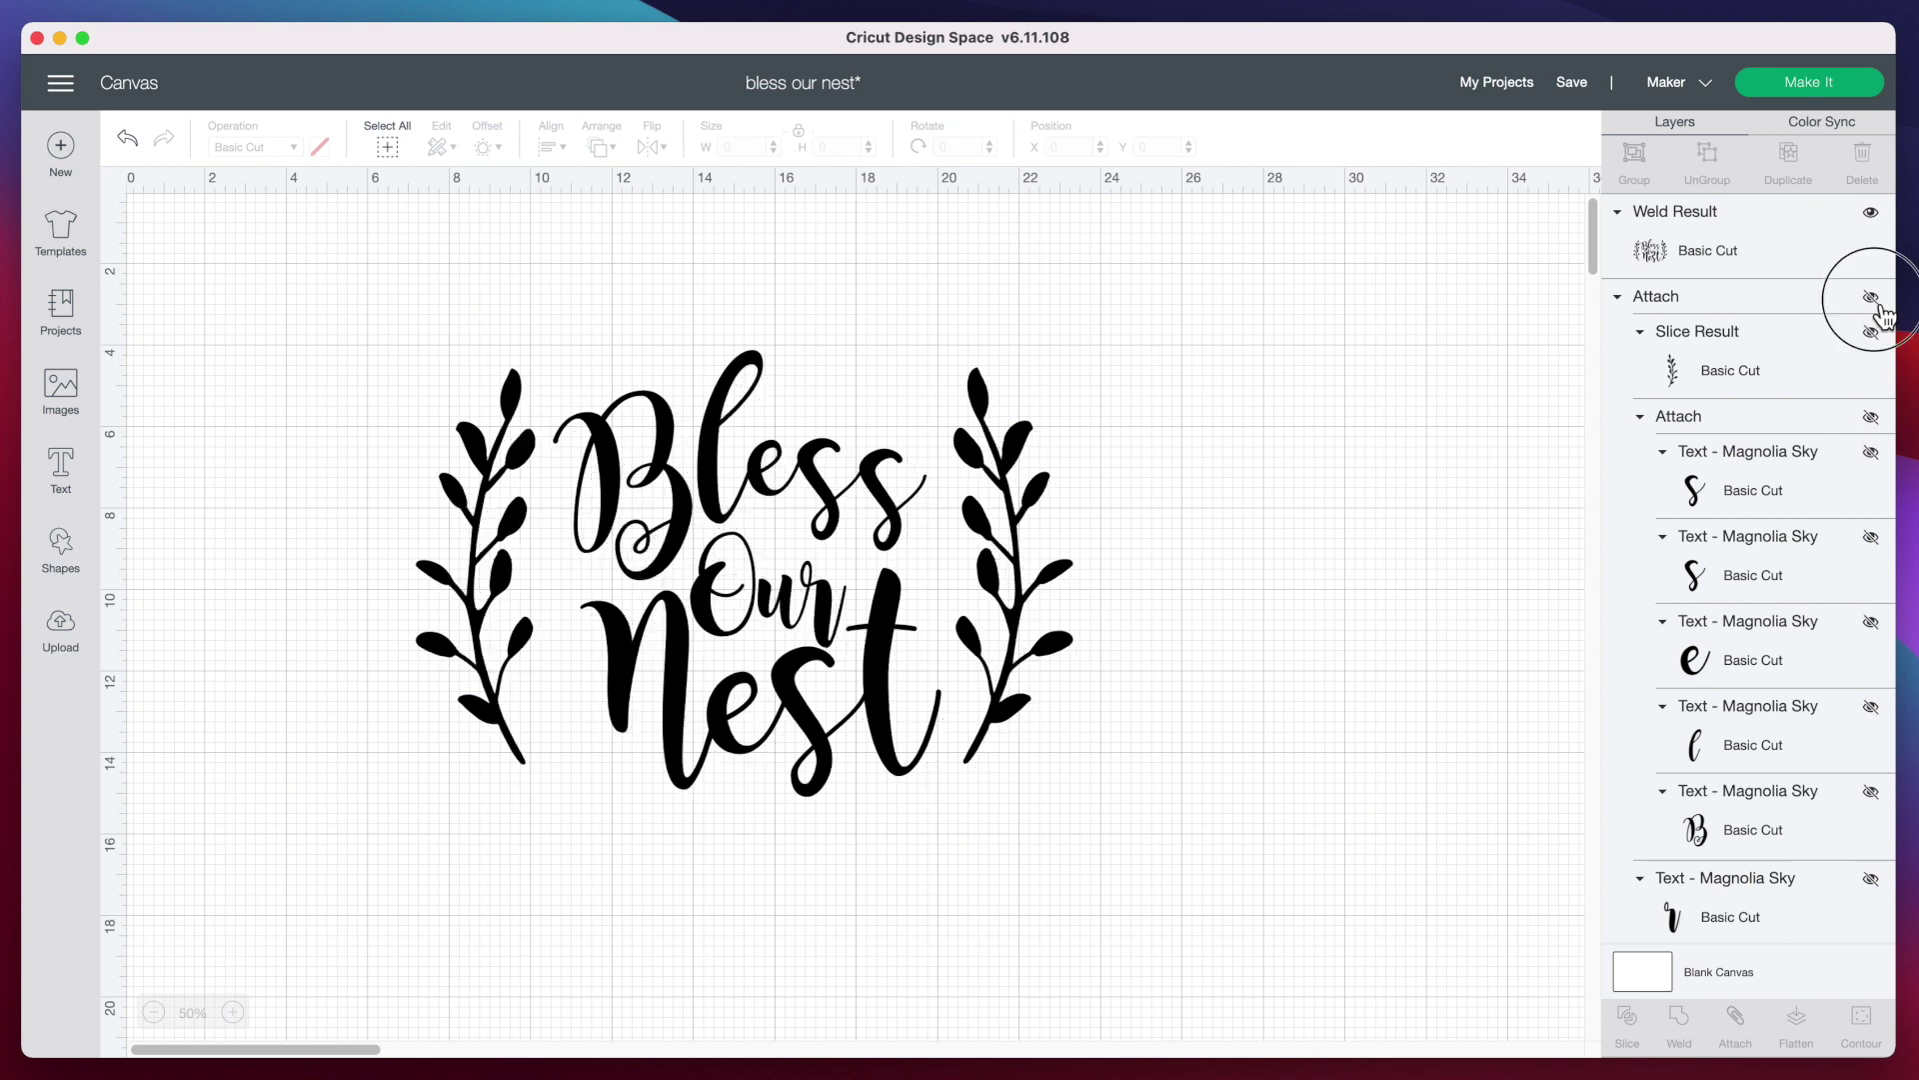
- Send the welded design to the mat preview, look over its layout and accept the larger 12" x 24" mat
{"action": "left_click", "coordinate": [1791, 80]}
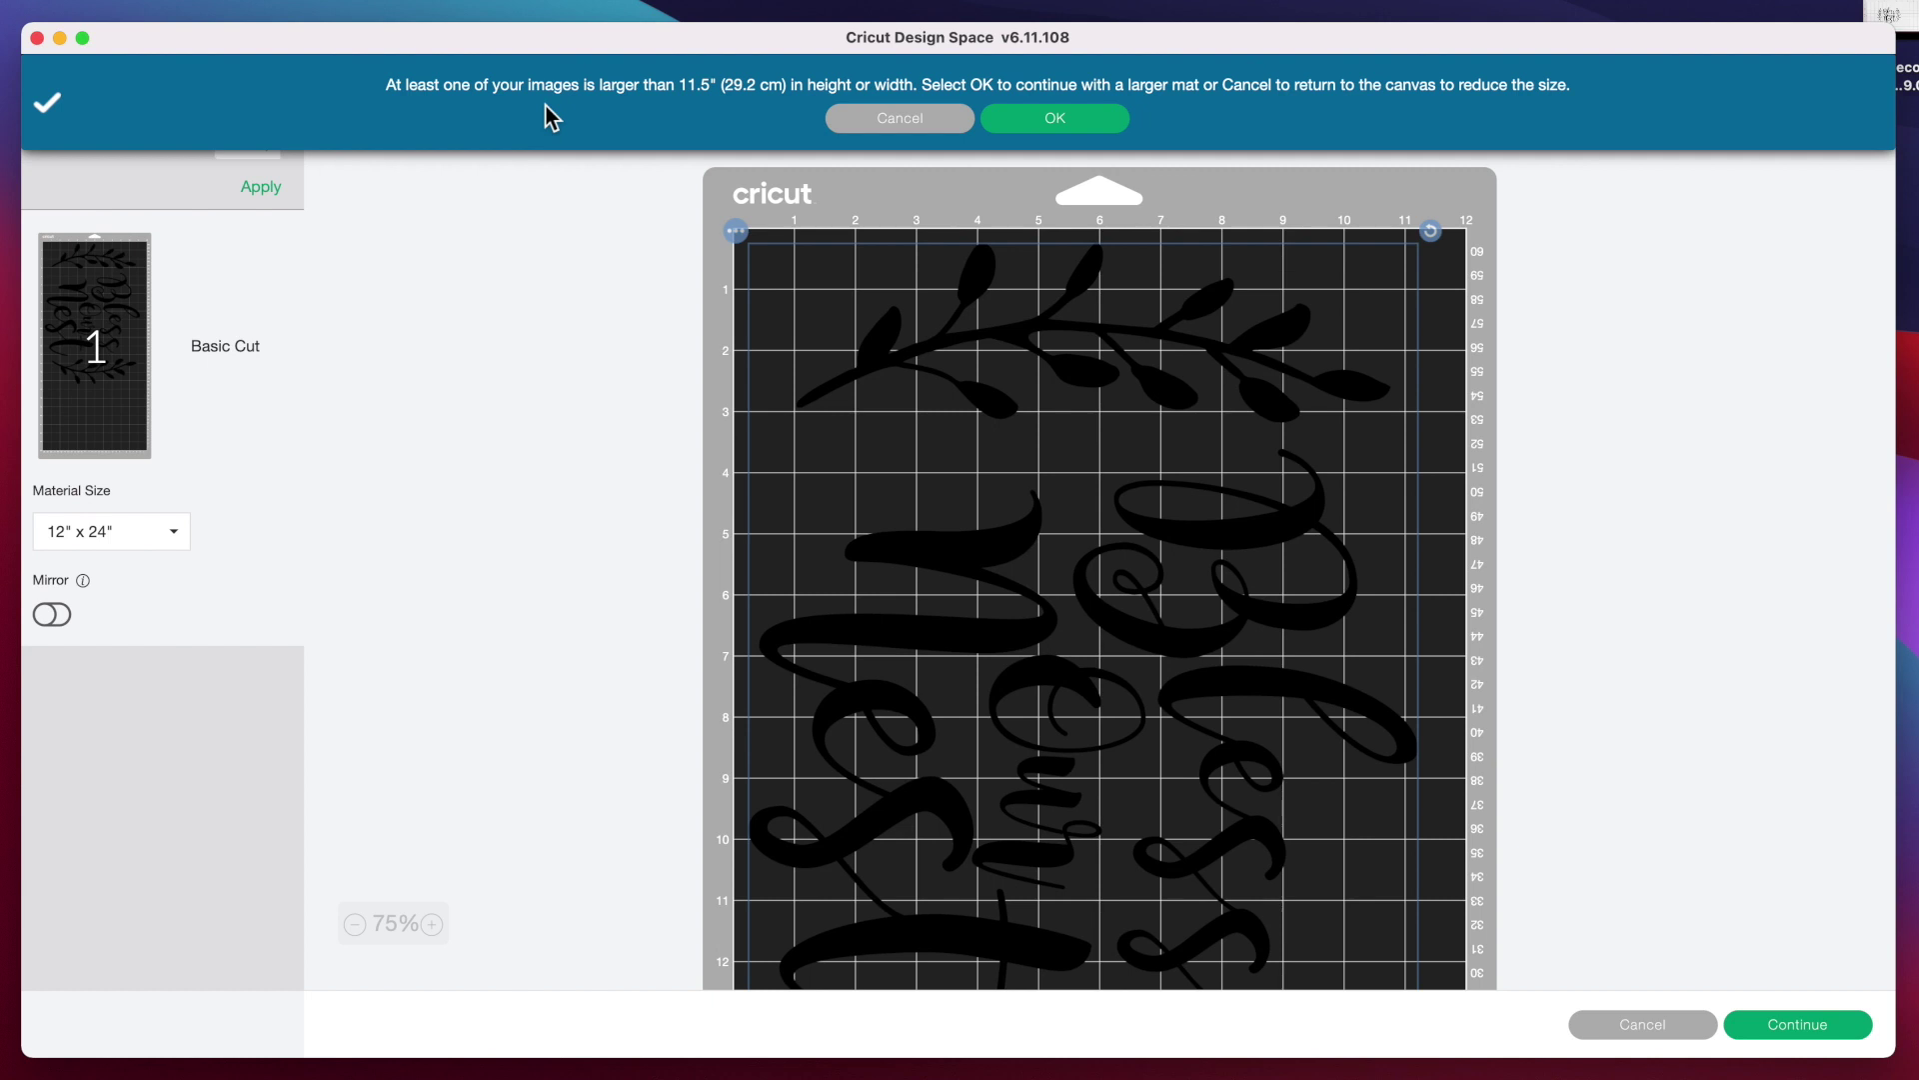
{"action": "scroll", "coordinate": [1223, 563], "scroll_direction": "down", "scroll_amount": 15}
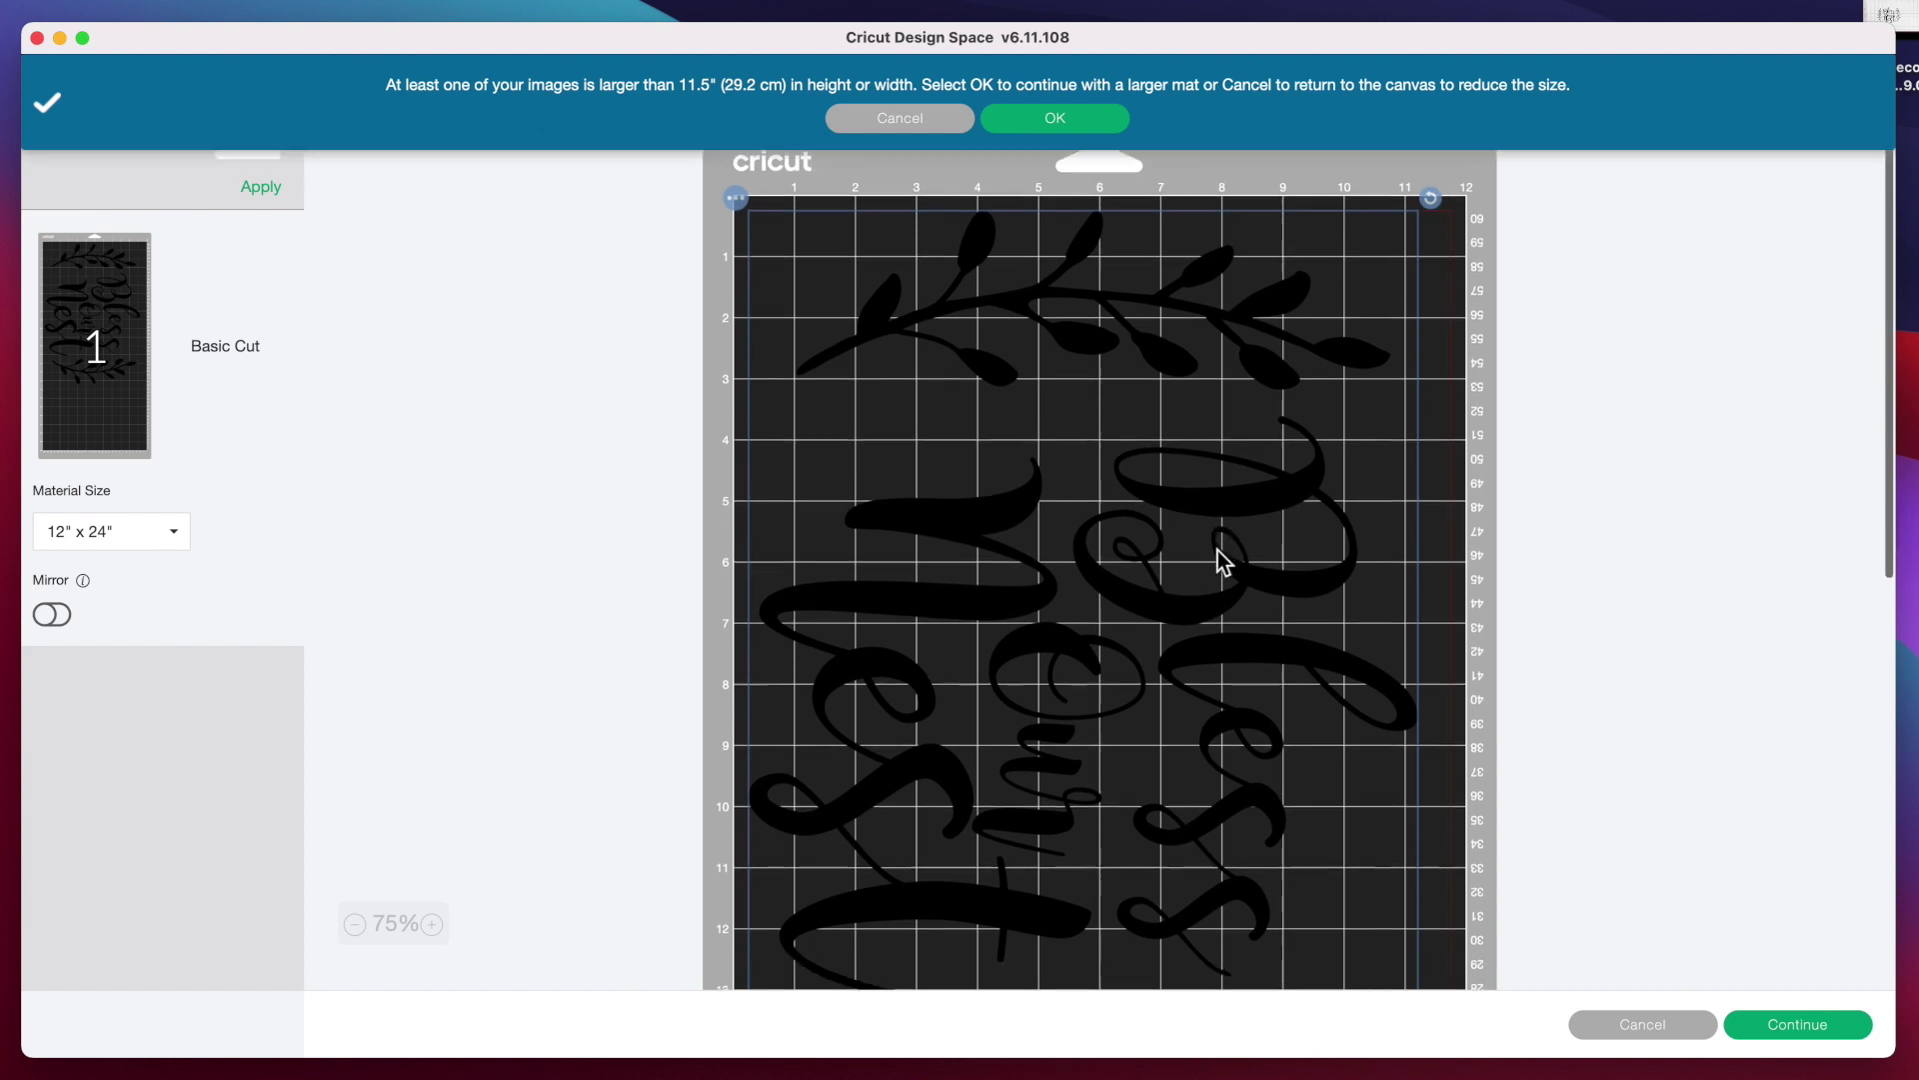
{"action": "scroll", "coordinate": [1223, 563], "scroll_direction": "up", "scroll_amount": 15}
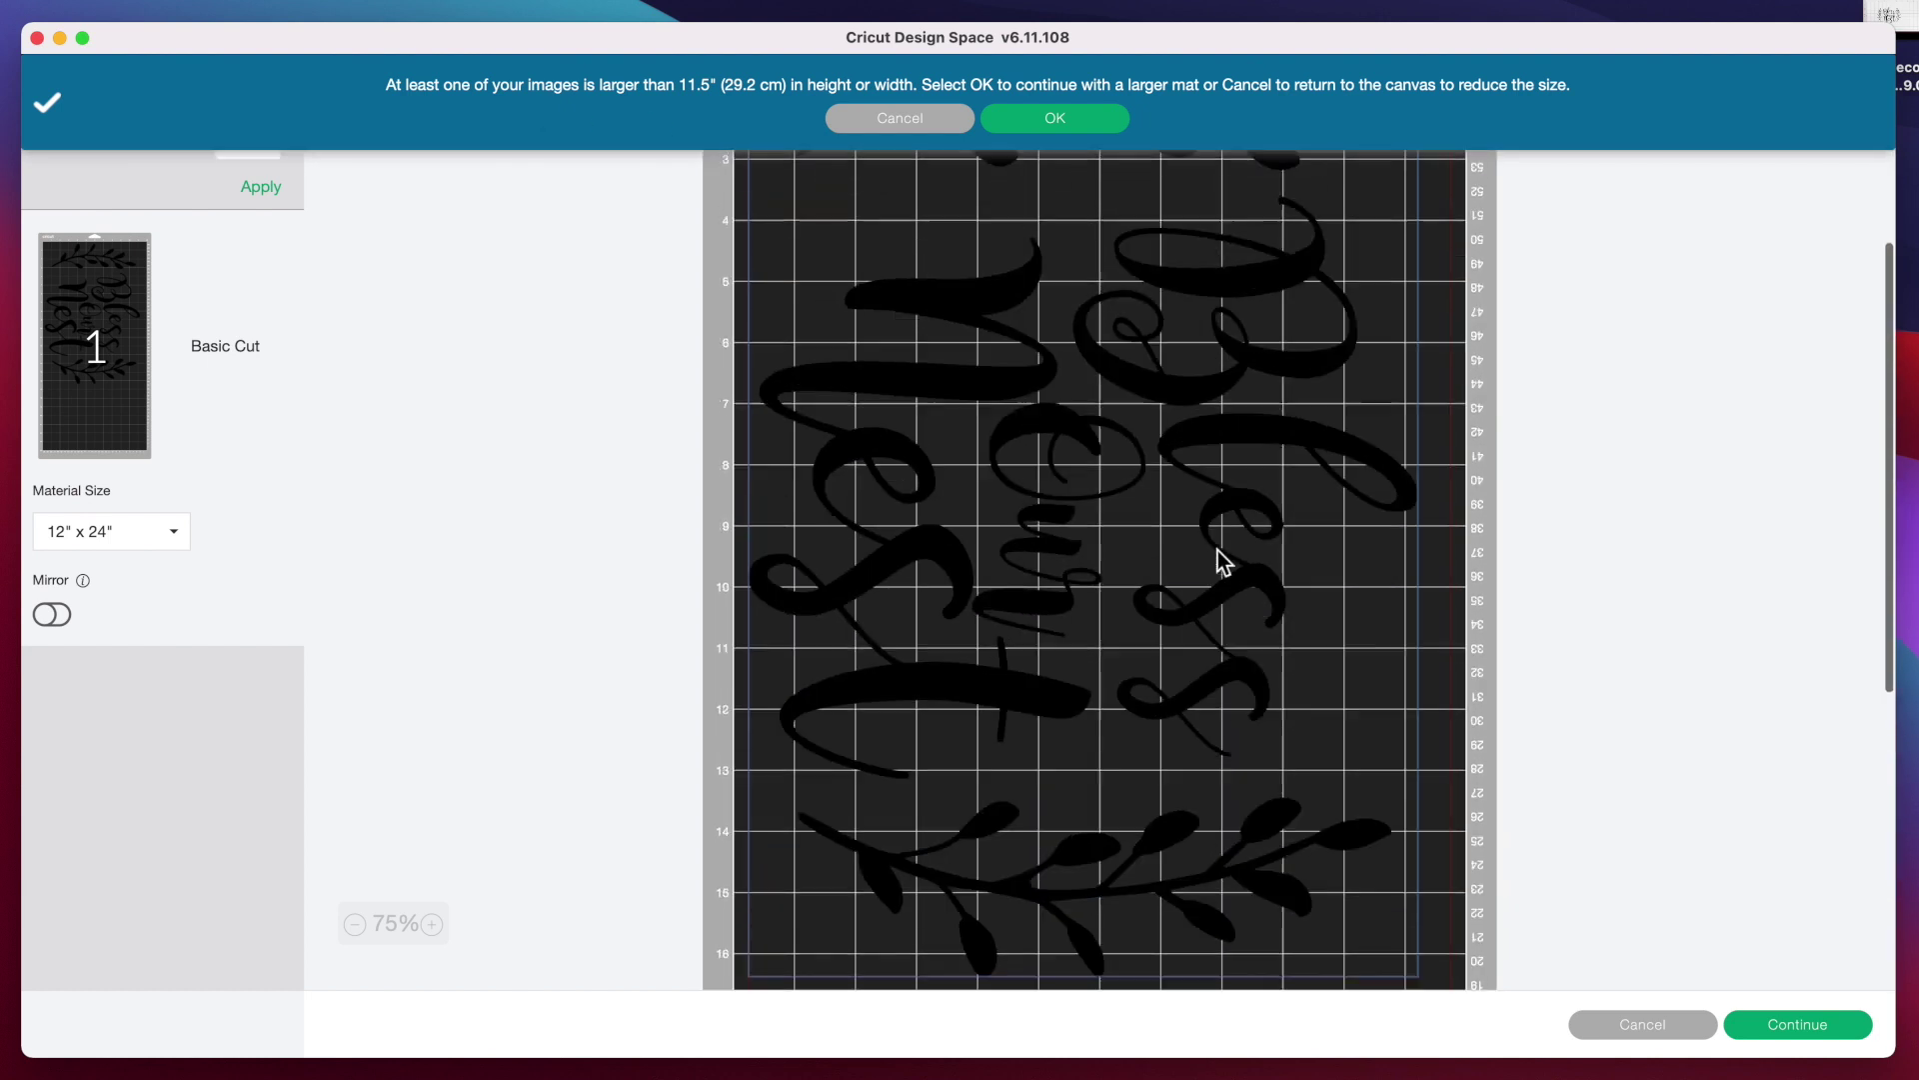
{"action": "left_click", "coordinate": [1074, 122]}
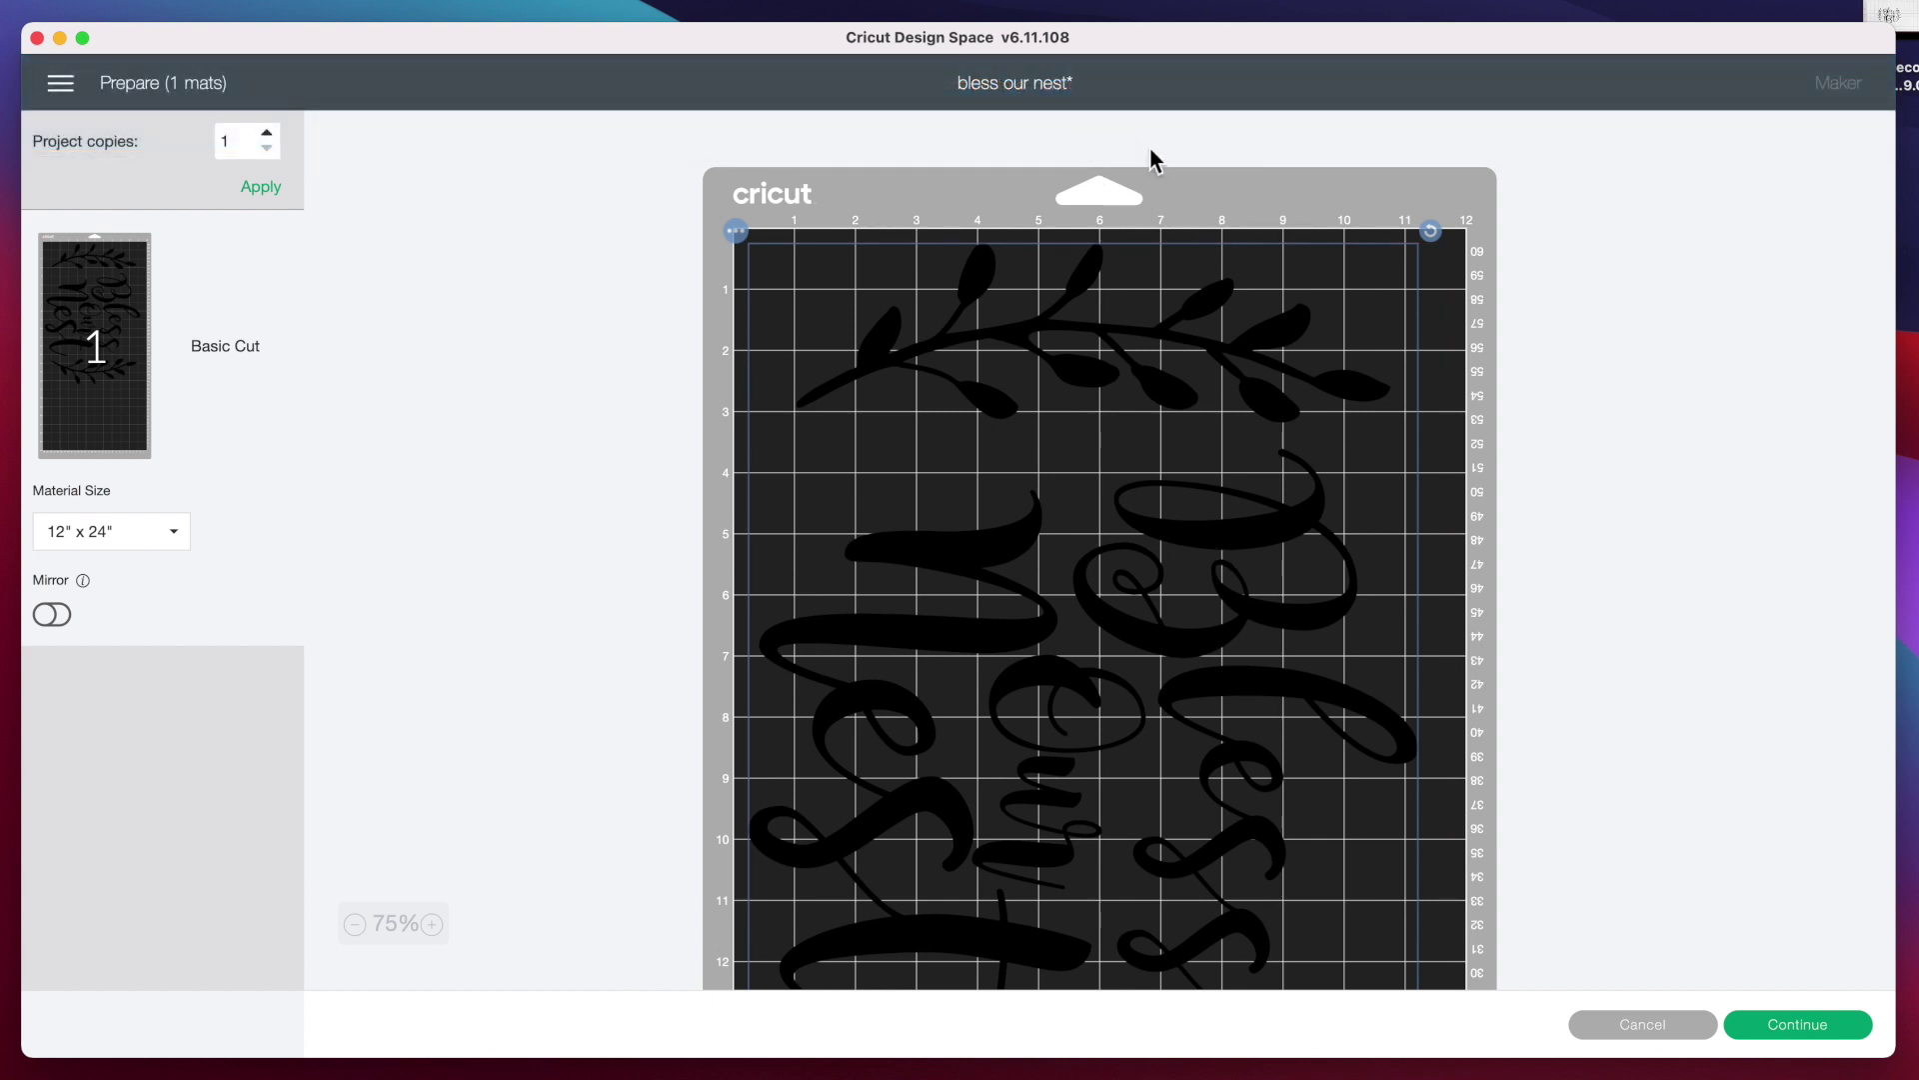
- Continue to the cutting setup and choose Medium Cardstock – 80 lb (216 gsm) as the base material
{"action": "left_click", "coordinate": [1845, 1042]}
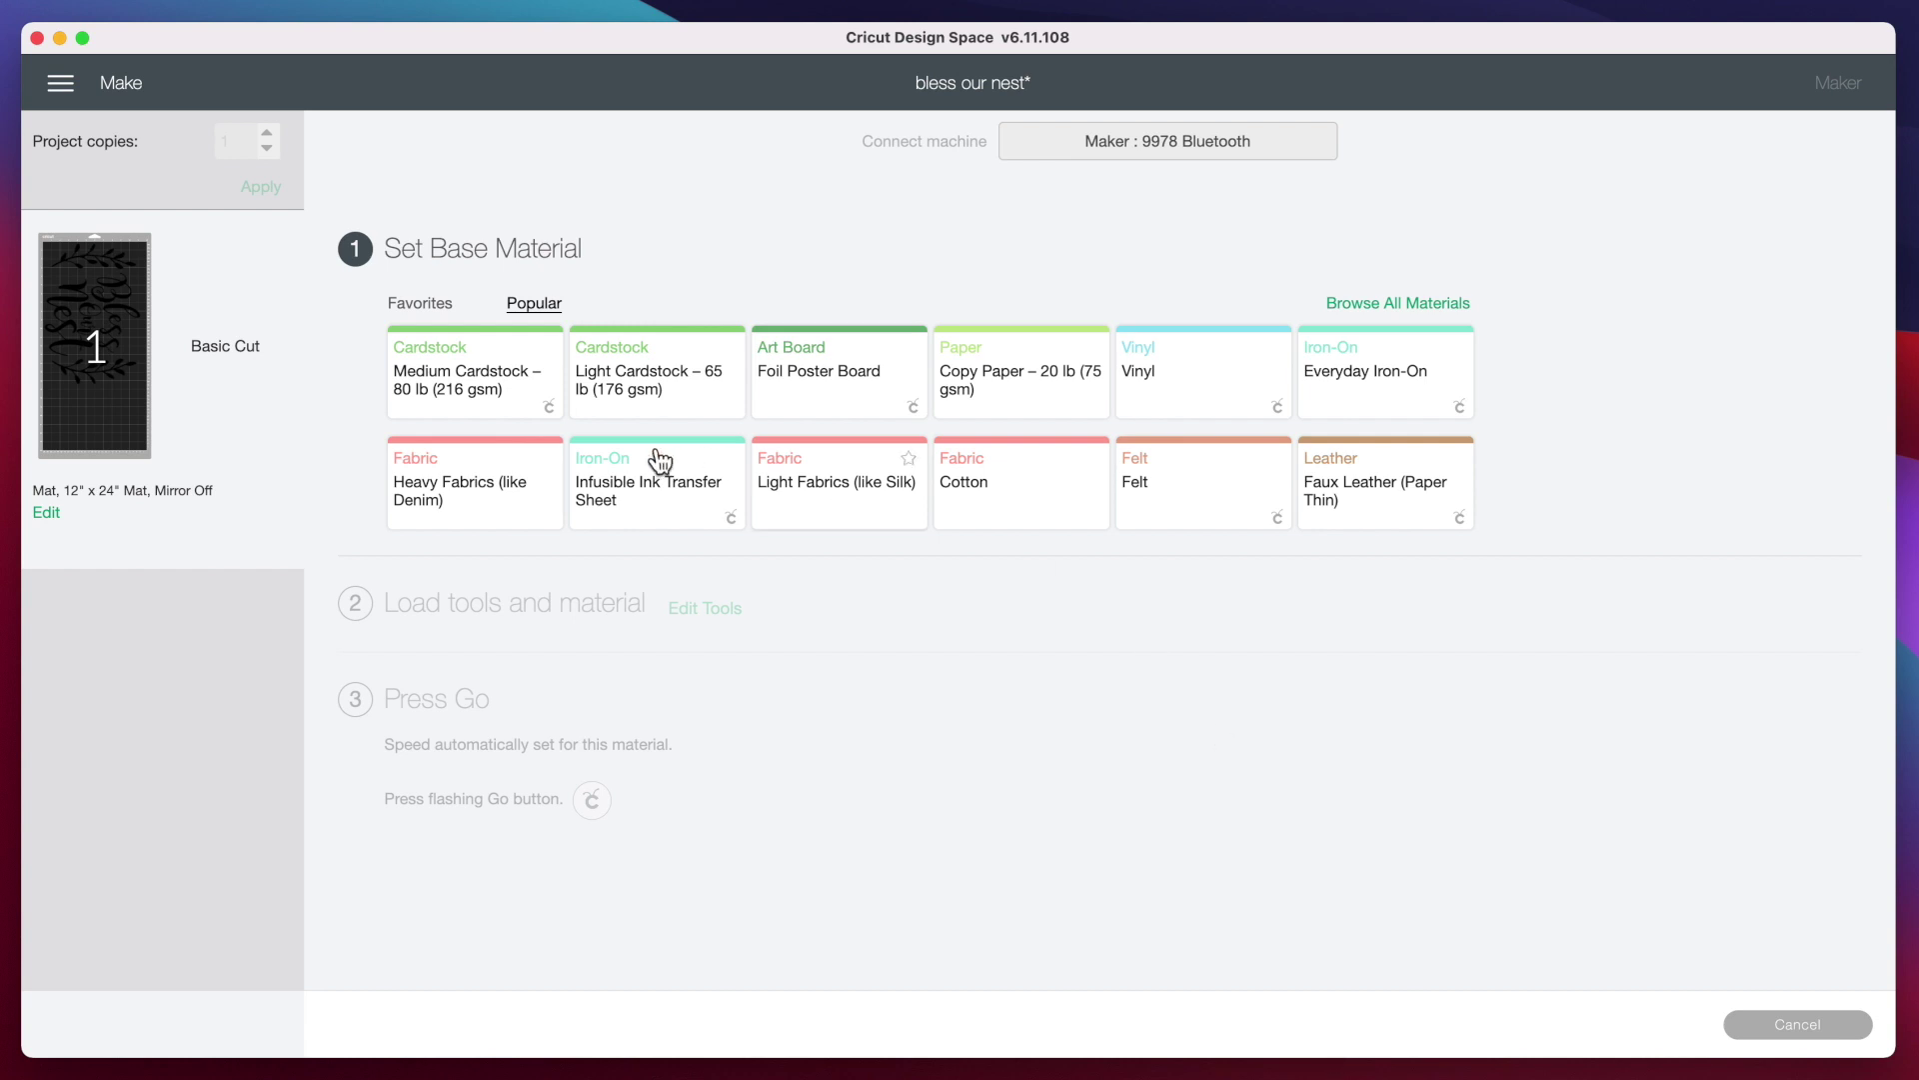
{"action": "left_click", "coordinate": [476, 385]}
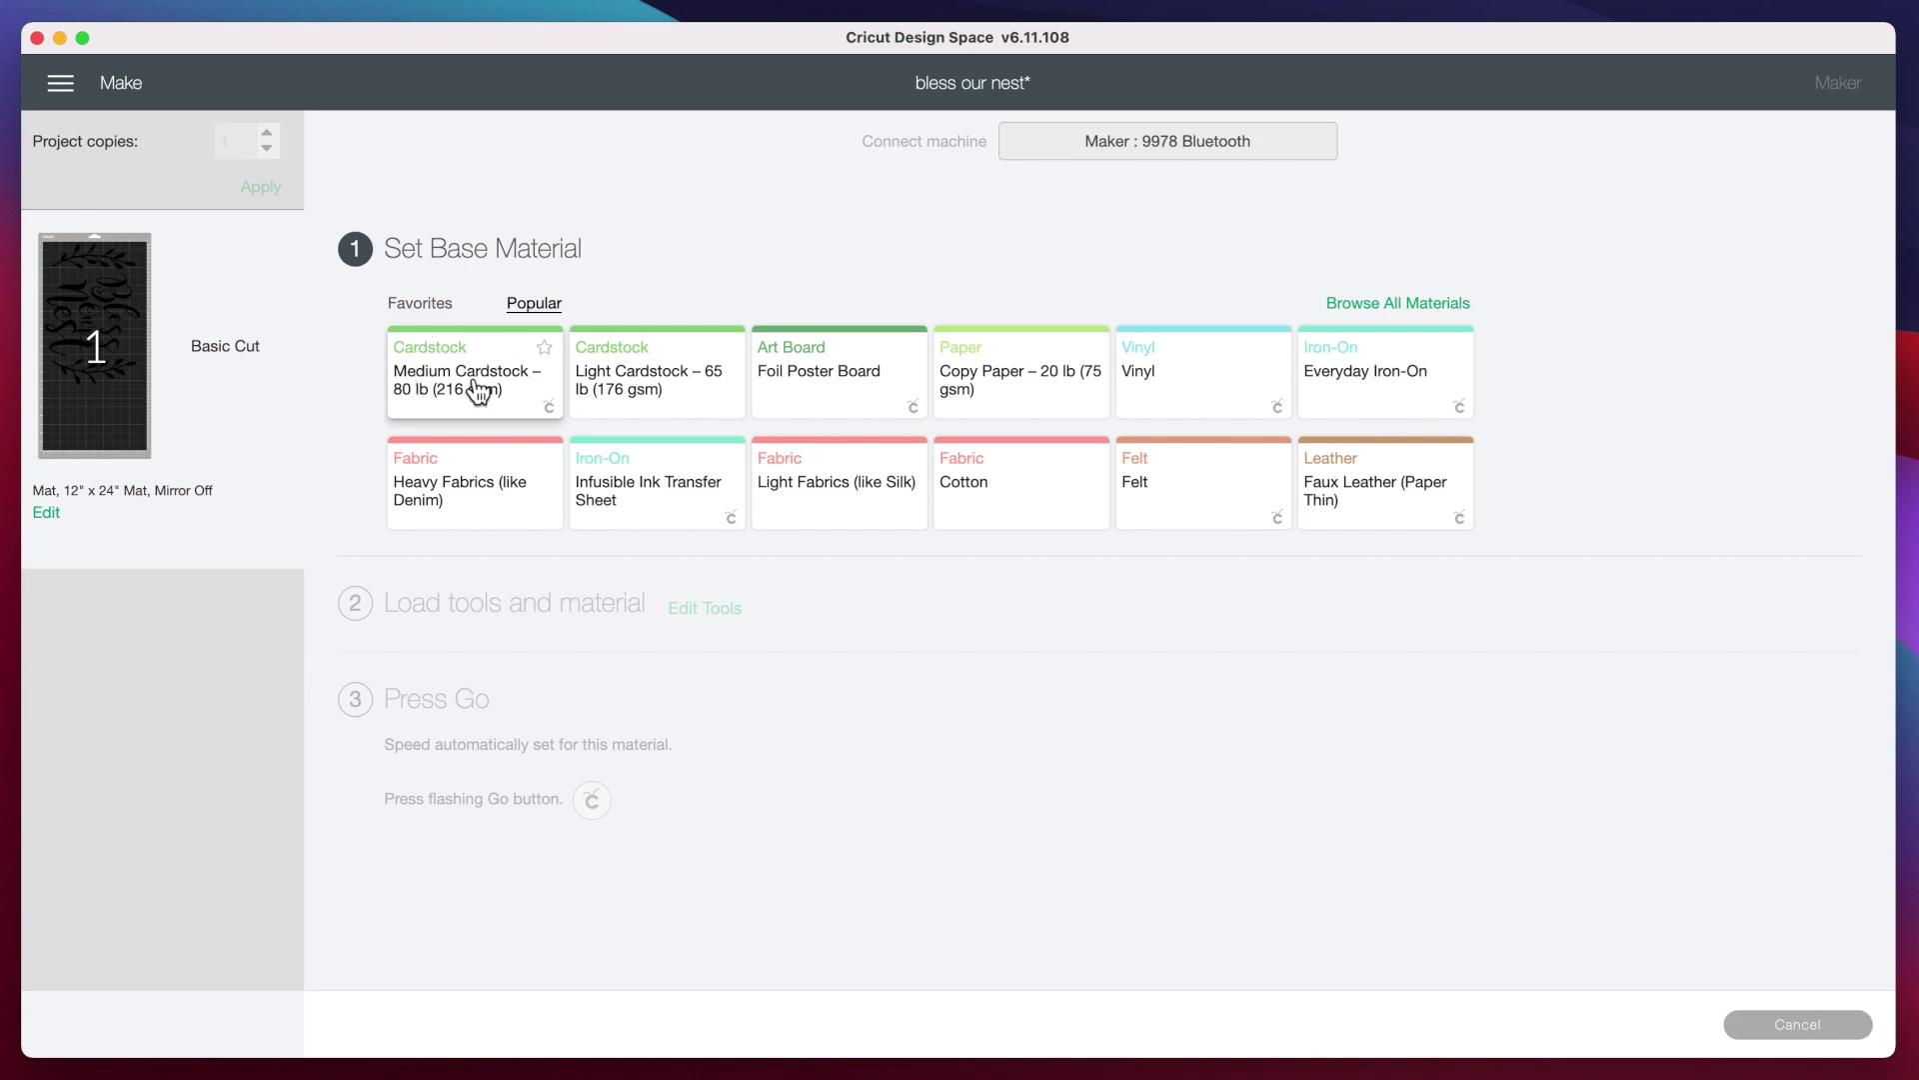